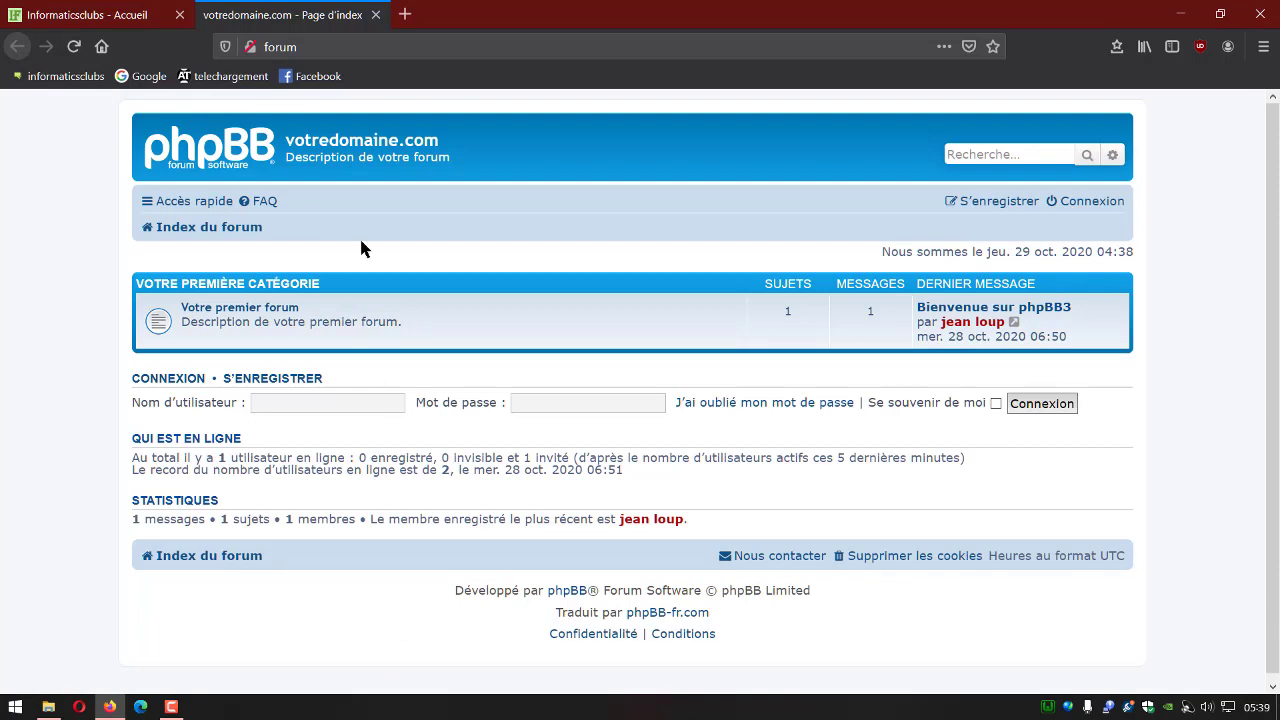
Check which styles the Informaticsclubs forum offers in its style selector, without changing the current one
{"action": "key", "text": "ctrl+Tab"}
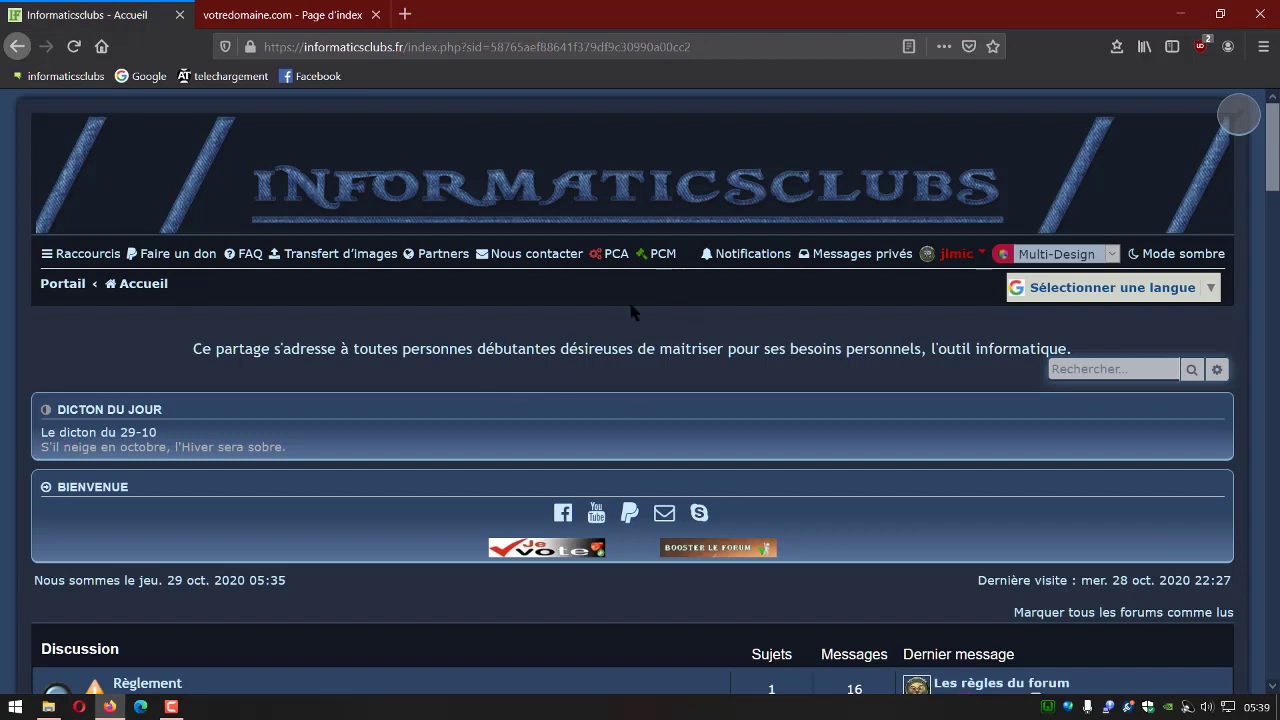
{"action": "left_click", "coordinate": [1112, 255]}
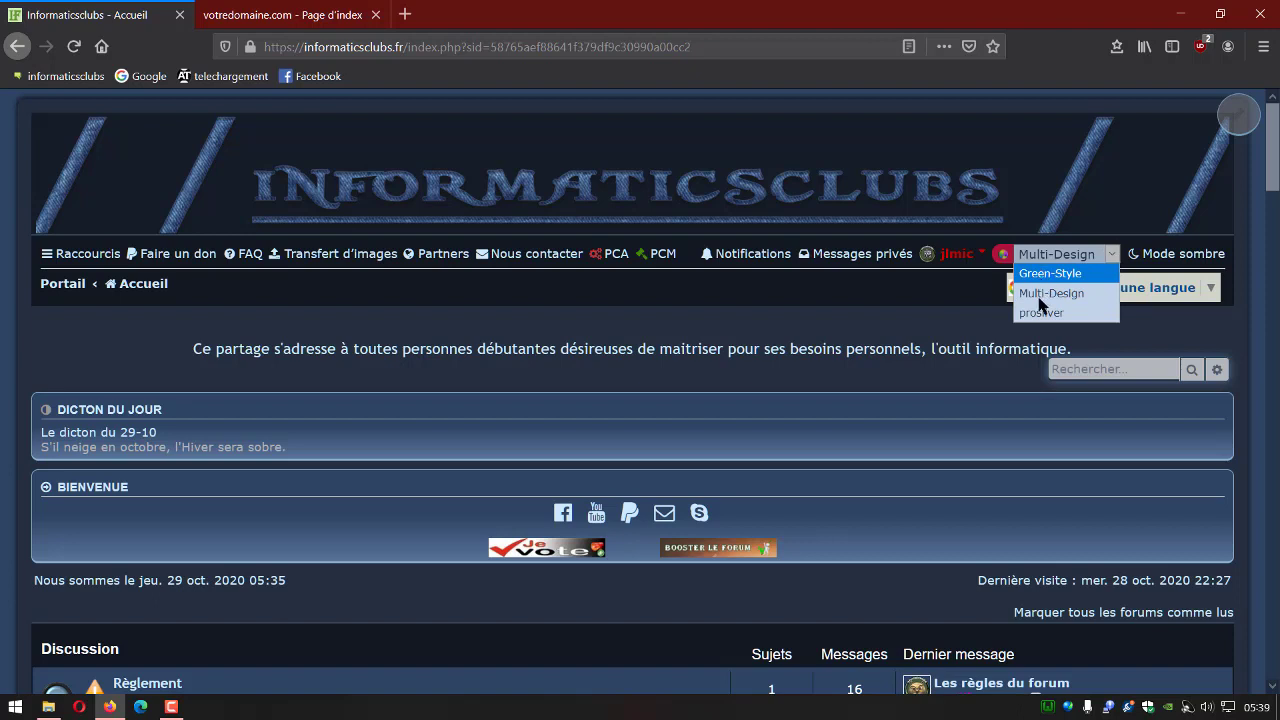
{"action": "left_click", "coordinate": [763, 325]}
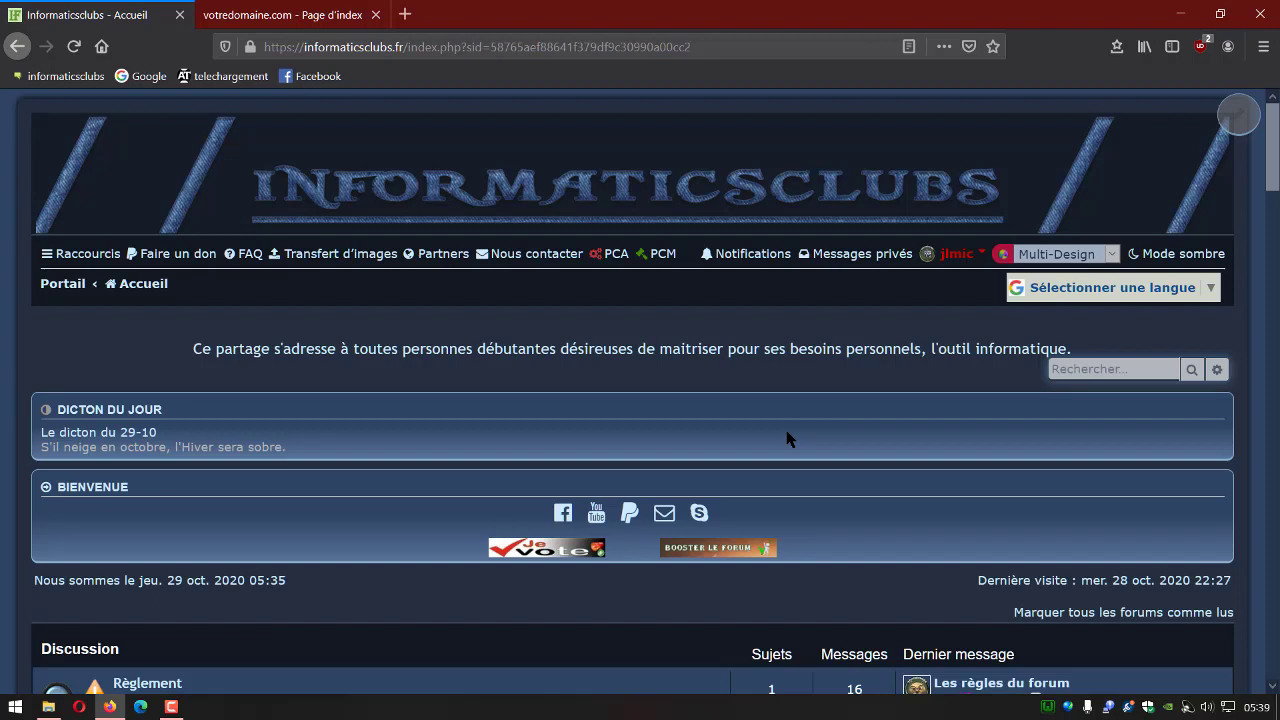
Launch FileZilla and connect to the saved site "forum"
{"action": "left_click", "coordinate": [16, 706]}
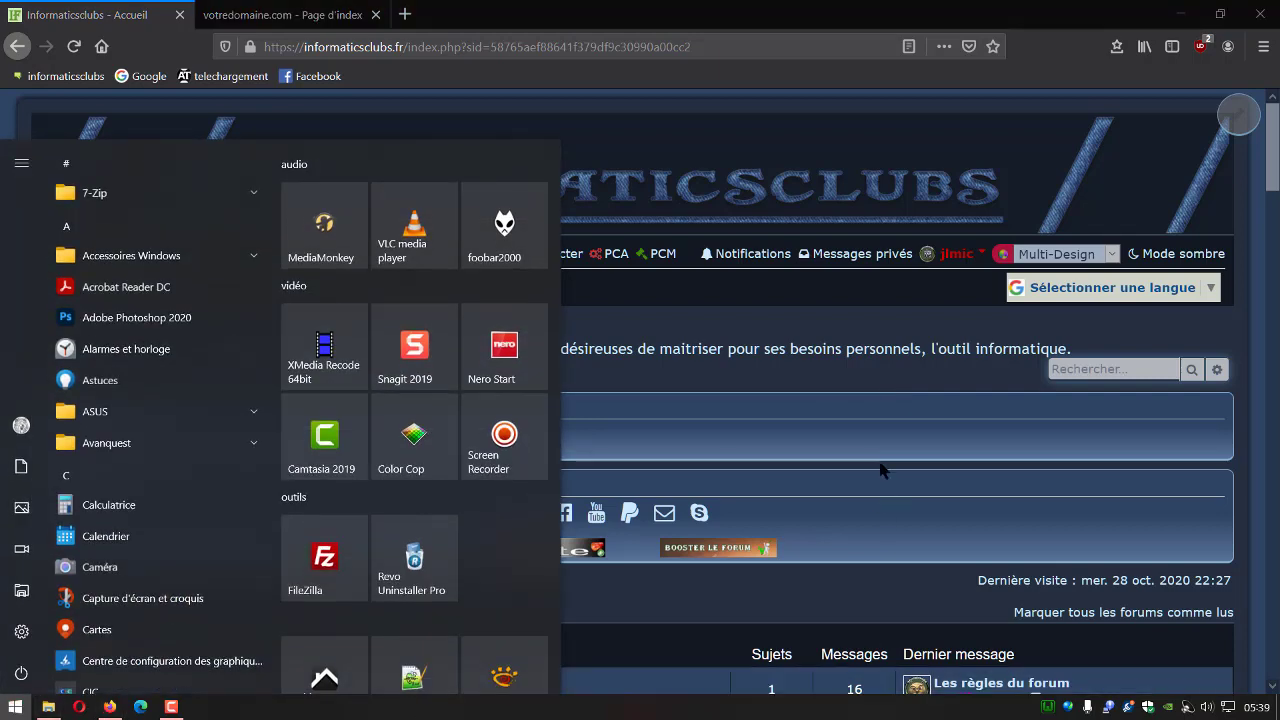
{"action": "left_click", "coordinate": [324, 566]}
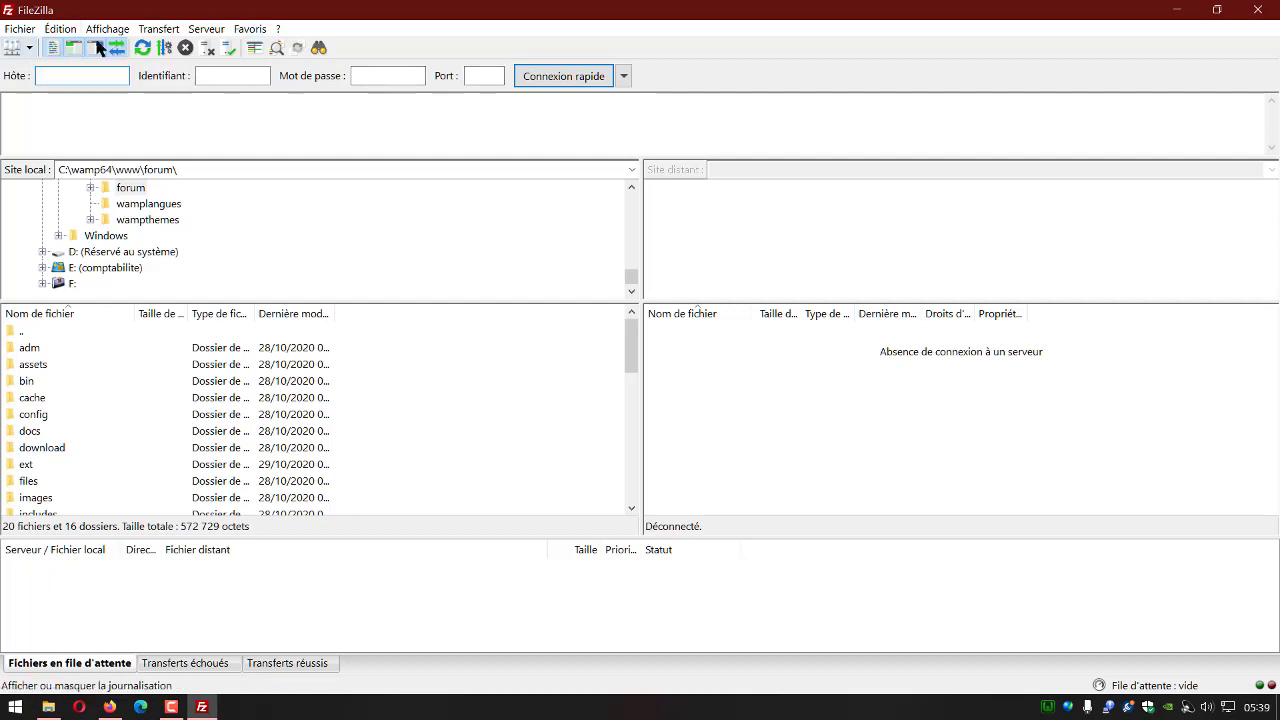
{"action": "left_click", "coordinate": [30, 48]}
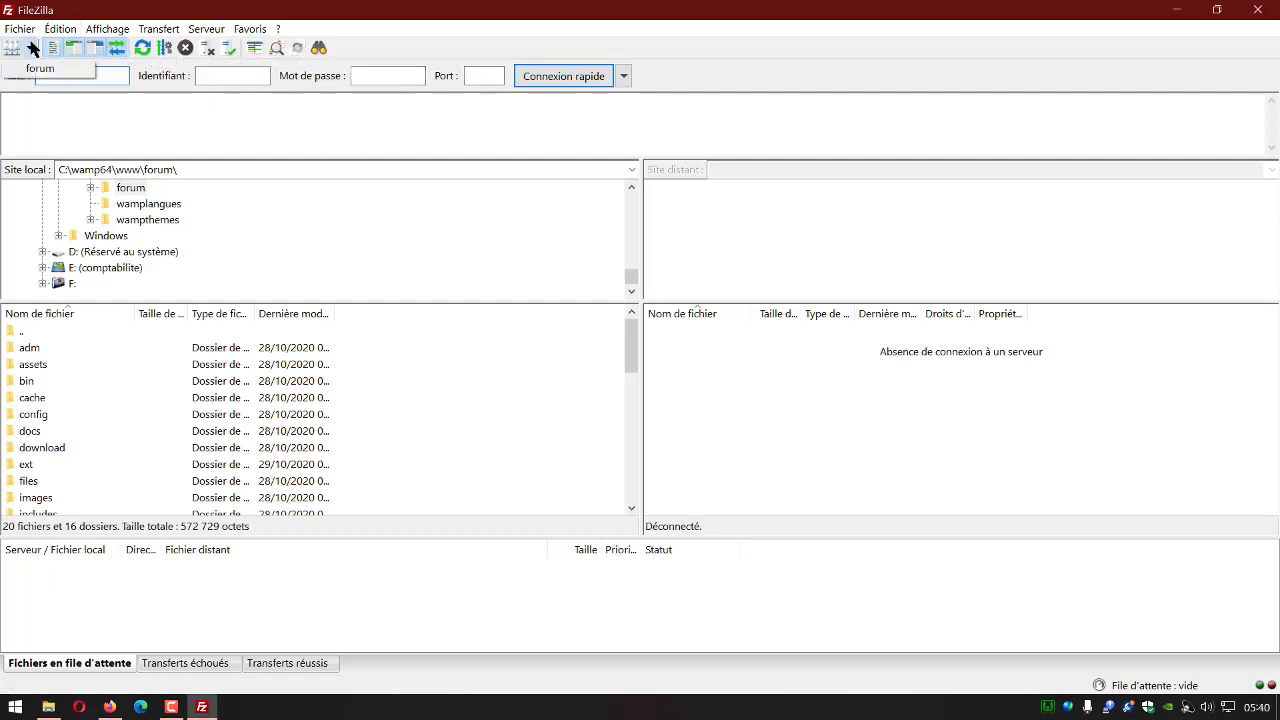
{"action": "left_click", "coordinate": [40, 70]}
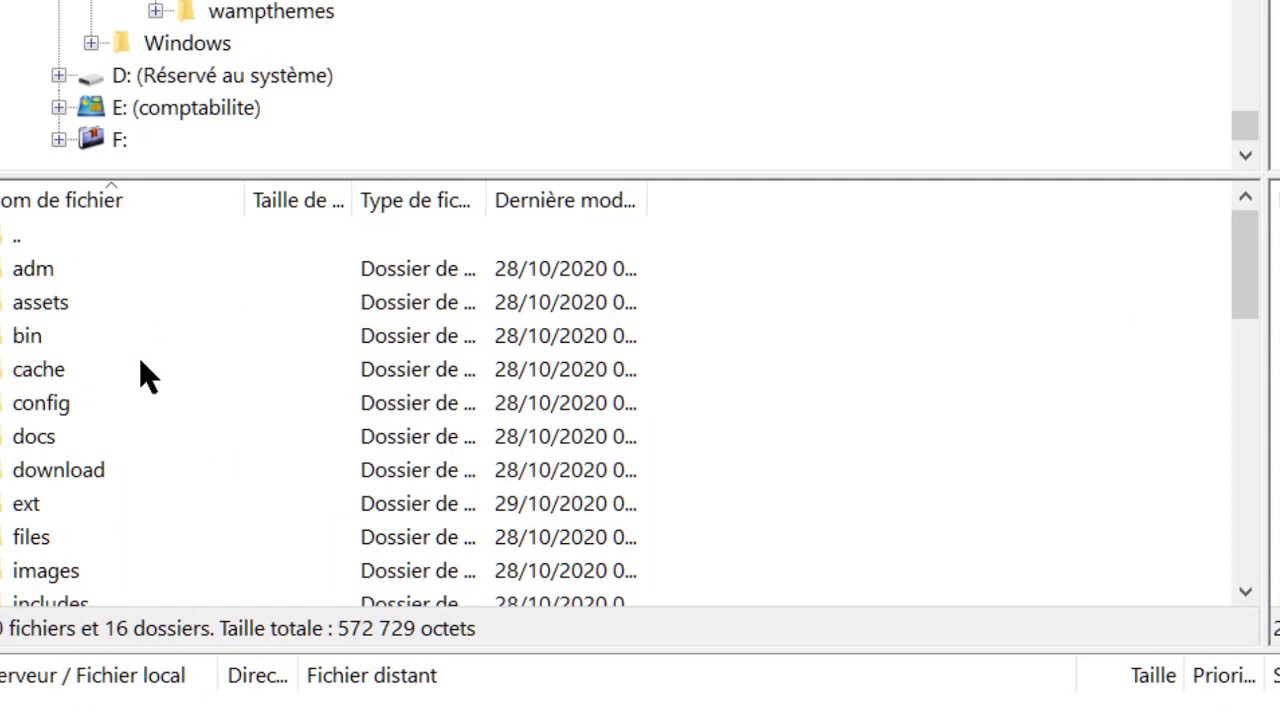
Rename the local styles folder in C:\wamp64\www\forum to styles-old
{"action": "scroll", "coordinate": [94, 388], "scroll_direction": "down", "scroll_amount": 2}
{"action": "scroll", "coordinate": [94, 392], "scroll_direction": "up", "scroll_amount": 2}
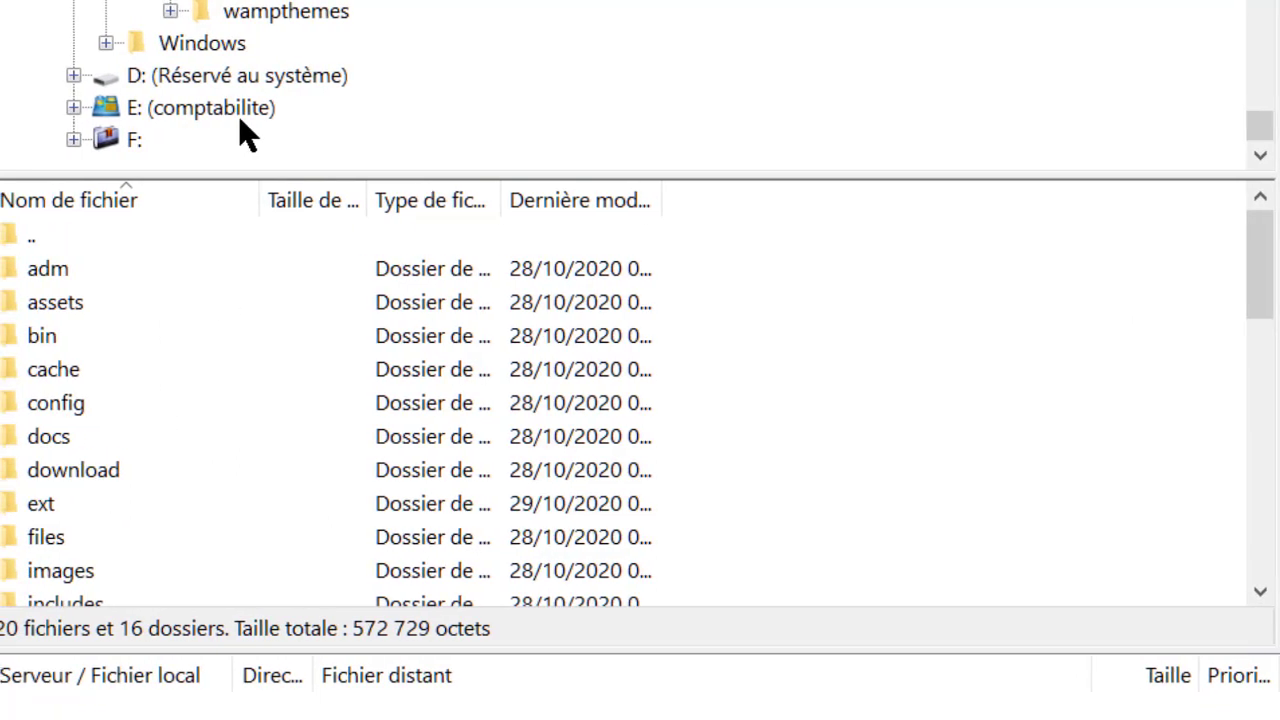
{"action": "scroll", "coordinate": [248, 135], "scroll_direction": "up", "scroll_amount": 4}
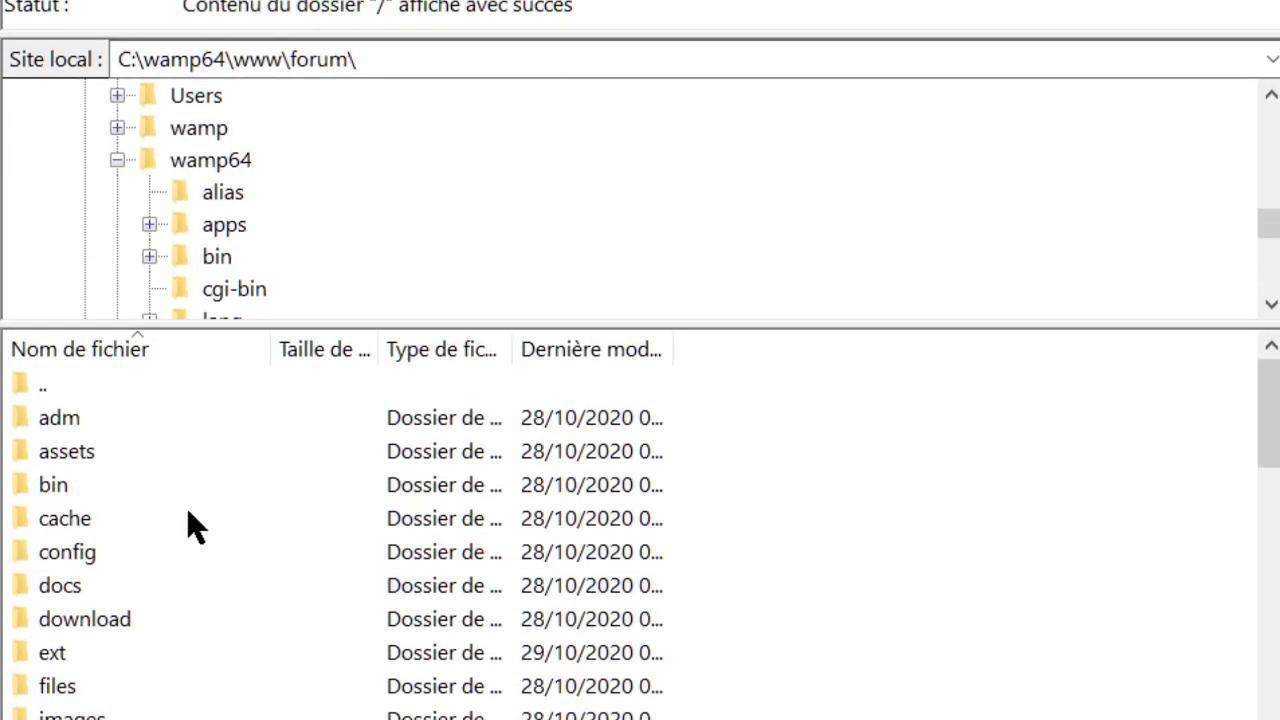
{"action": "scroll", "coordinate": [211, 500], "scroll_direction": "down", "scroll_amount": 4}
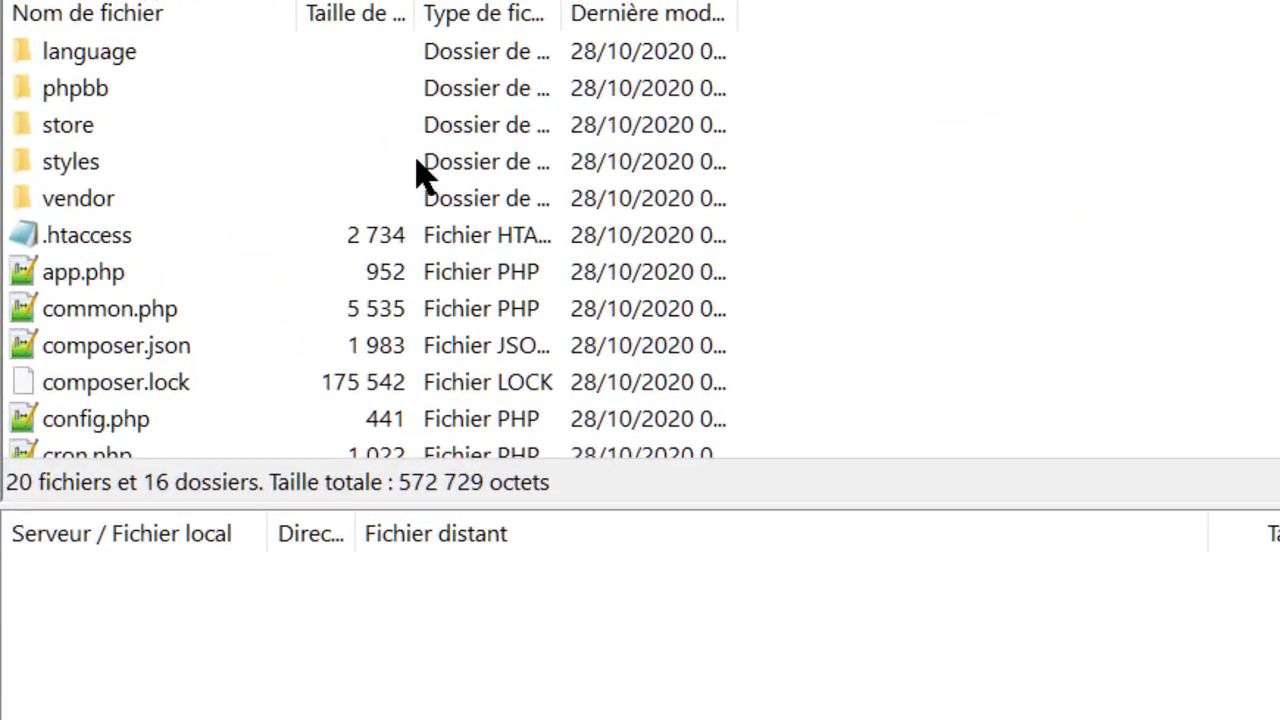
{"action": "left_click", "coordinate": [69, 164]}
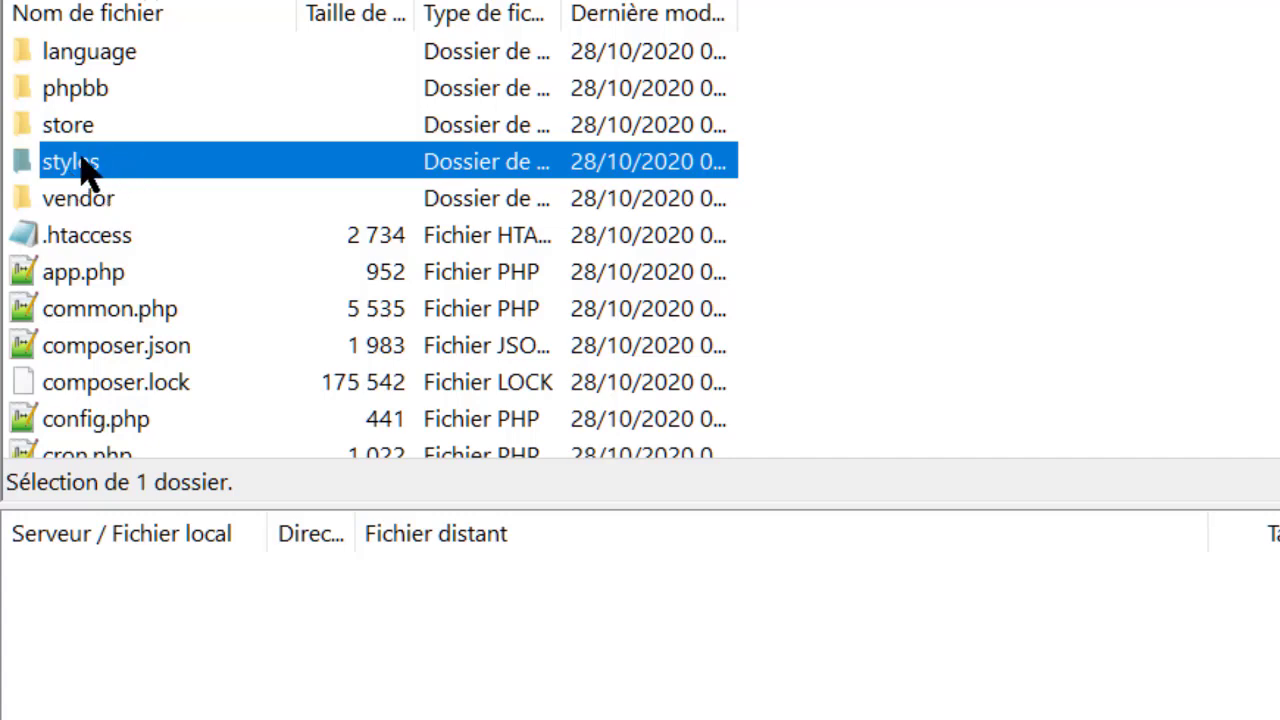
{"action": "left_click", "coordinate": [88, 172]}
{"action": "left_click", "coordinate": [110, 161]}
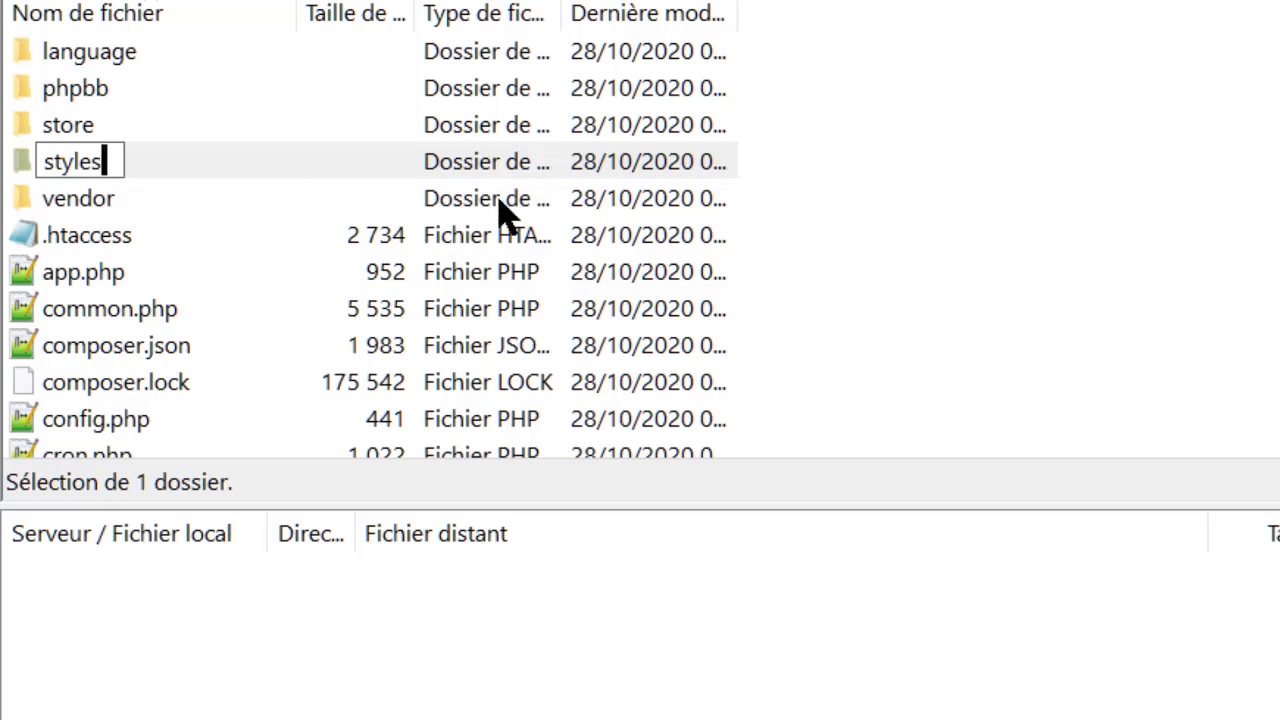
{"action": "type", "text": "-o"}
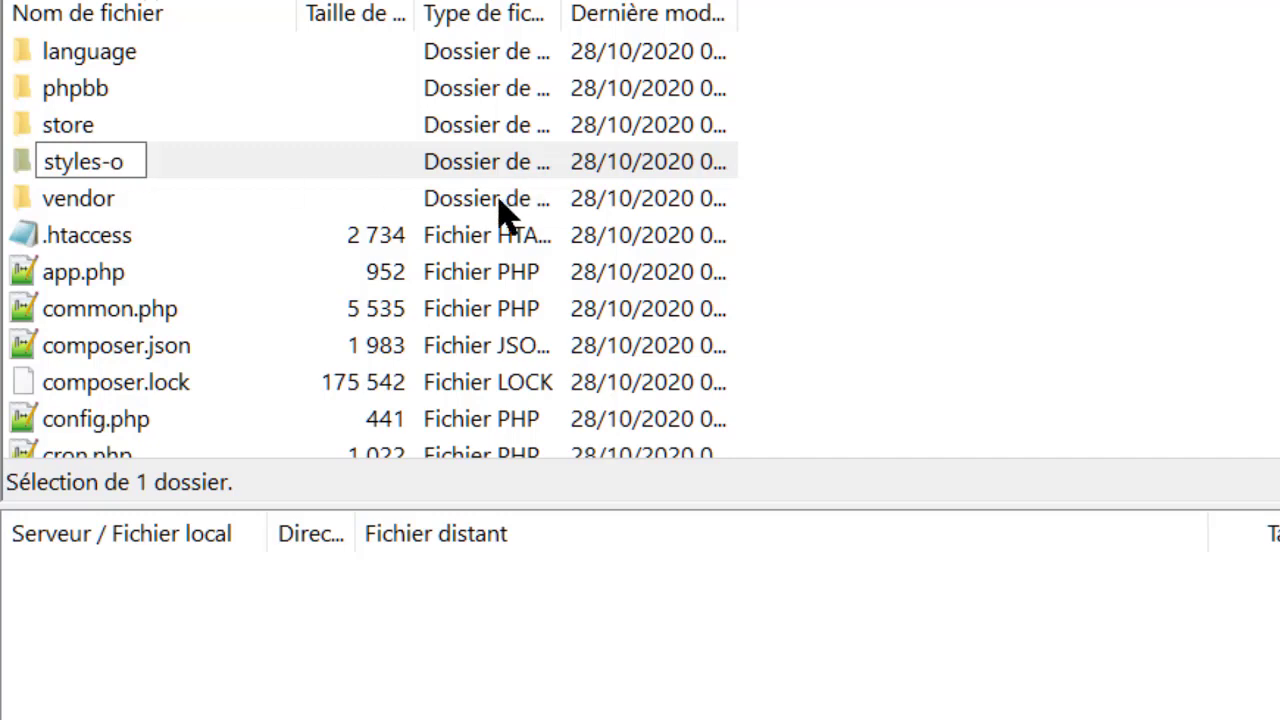
{"action": "type", "text": "ld"}
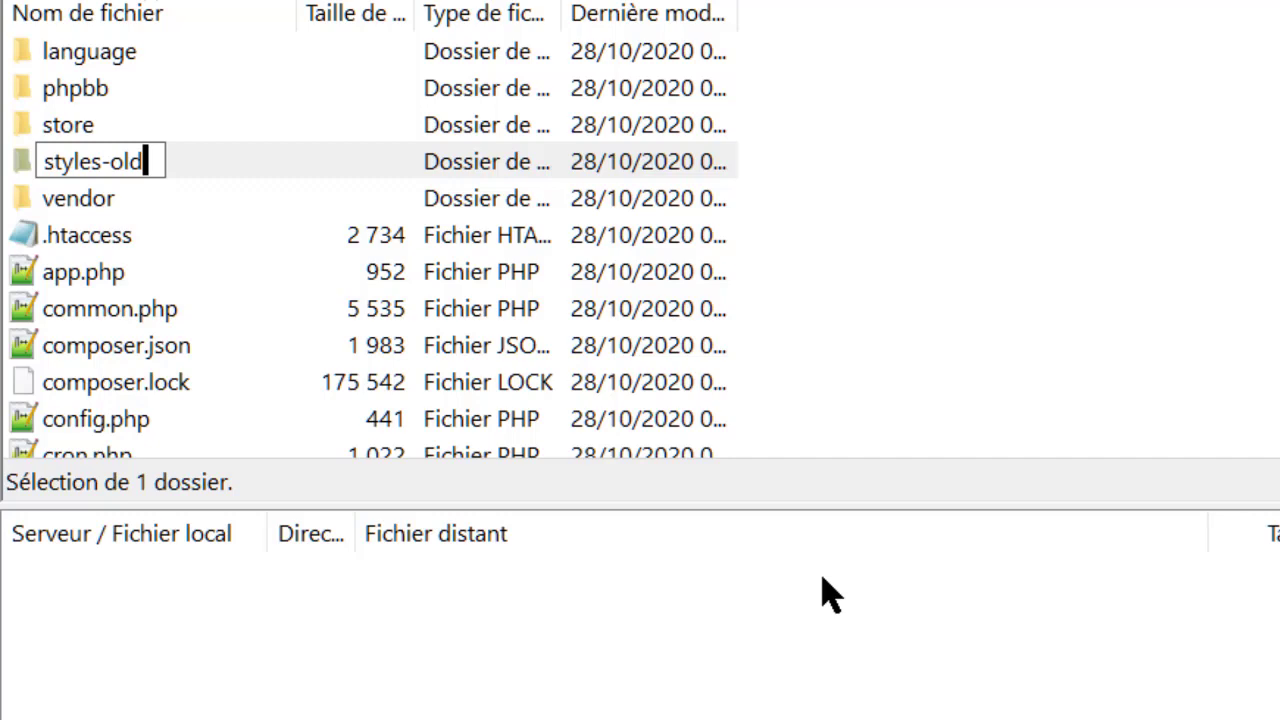
{"action": "key", "text": "Return"}
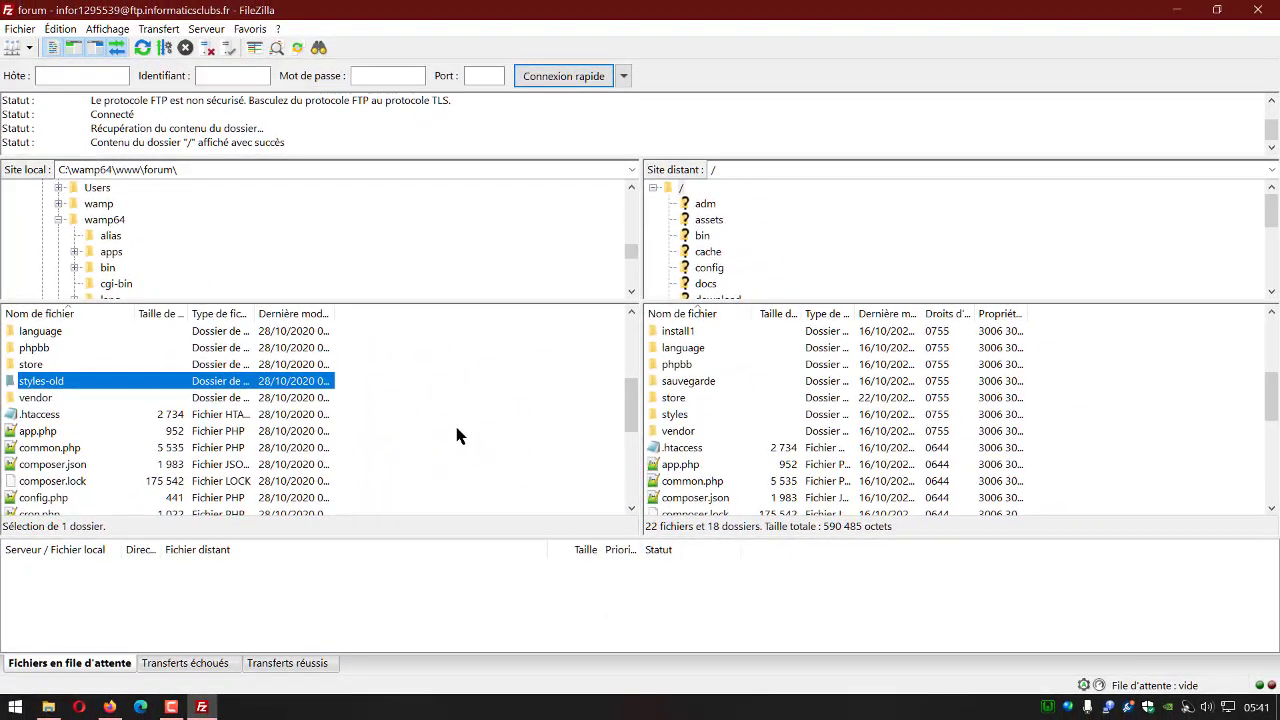
Download the server's styles folder into the local C:\wamp64\www\forum folder
{"action": "scroll", "coordinate": [456, 435], "scroll_direction": "down", "scroll_amount": 1}
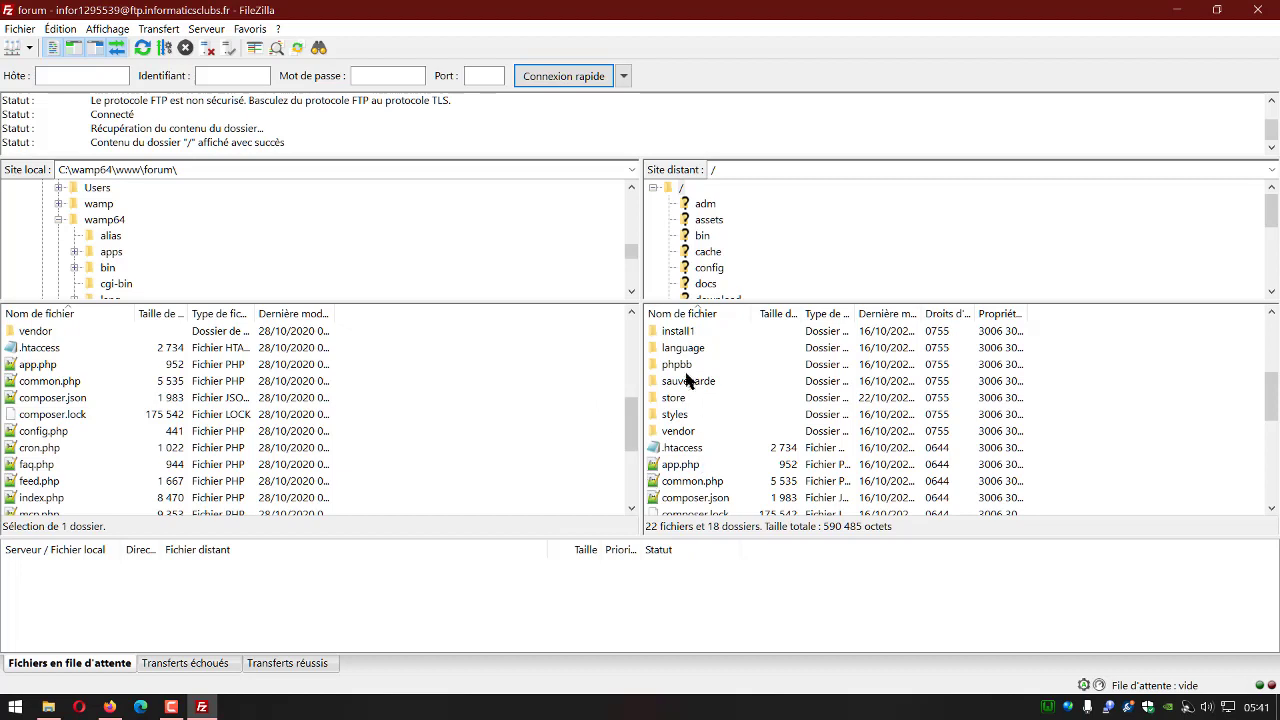
{"action": "left_click", "coordinate": [677, 418]}
{"action": "left_click_drag", "start_coordinate": [677, 418], "coordinate": [341, 440]}
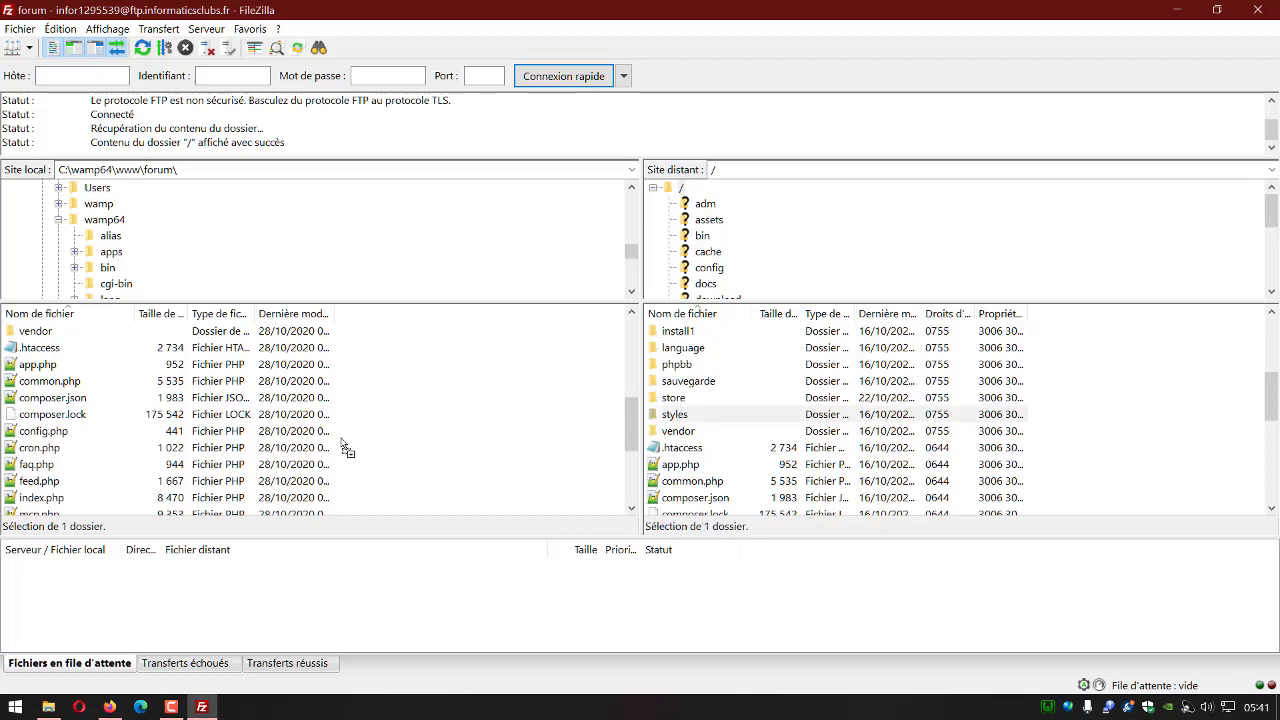
{"action": "left_click_drag", "start_coordinate": [341, 440], "coordinate": [341, 440]}
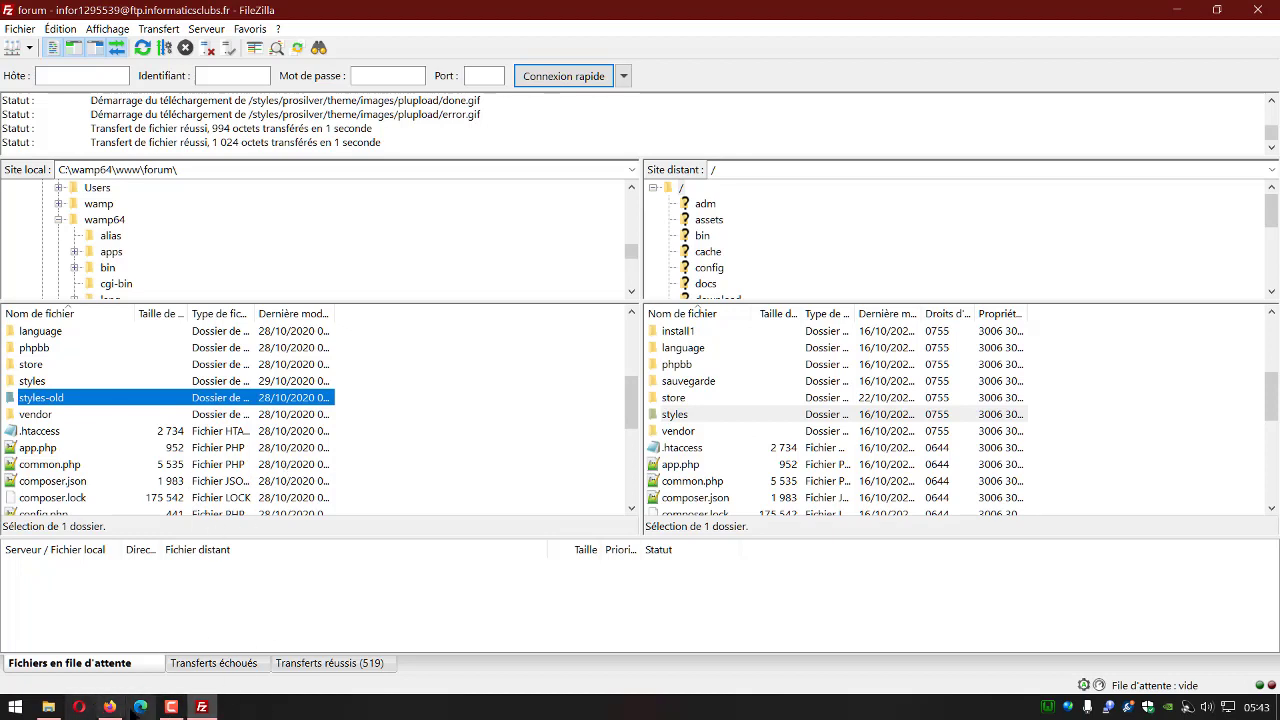
Switch to Firefox and compare the local phpBB forum's index page with the Informaticsclubs home page
{"action": "left_click", "coordinate": [108, 650]}
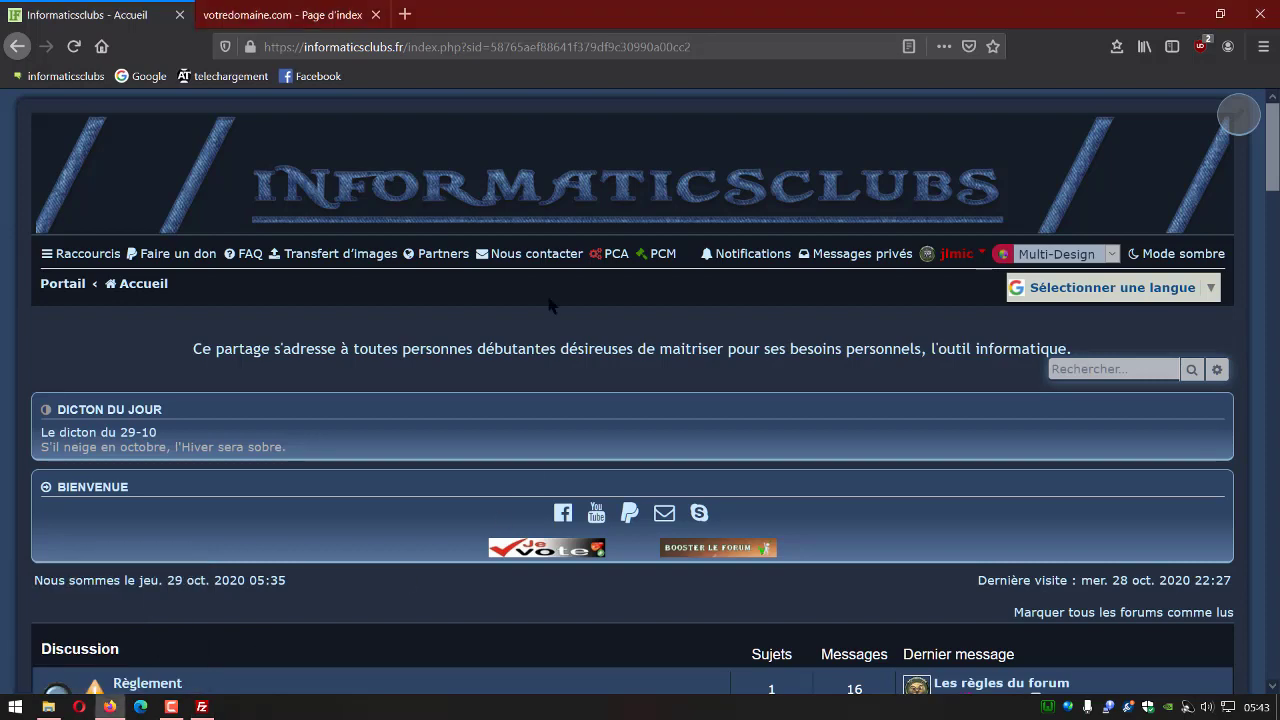
{"action": "left_click", "coordinate": [294, 25]}
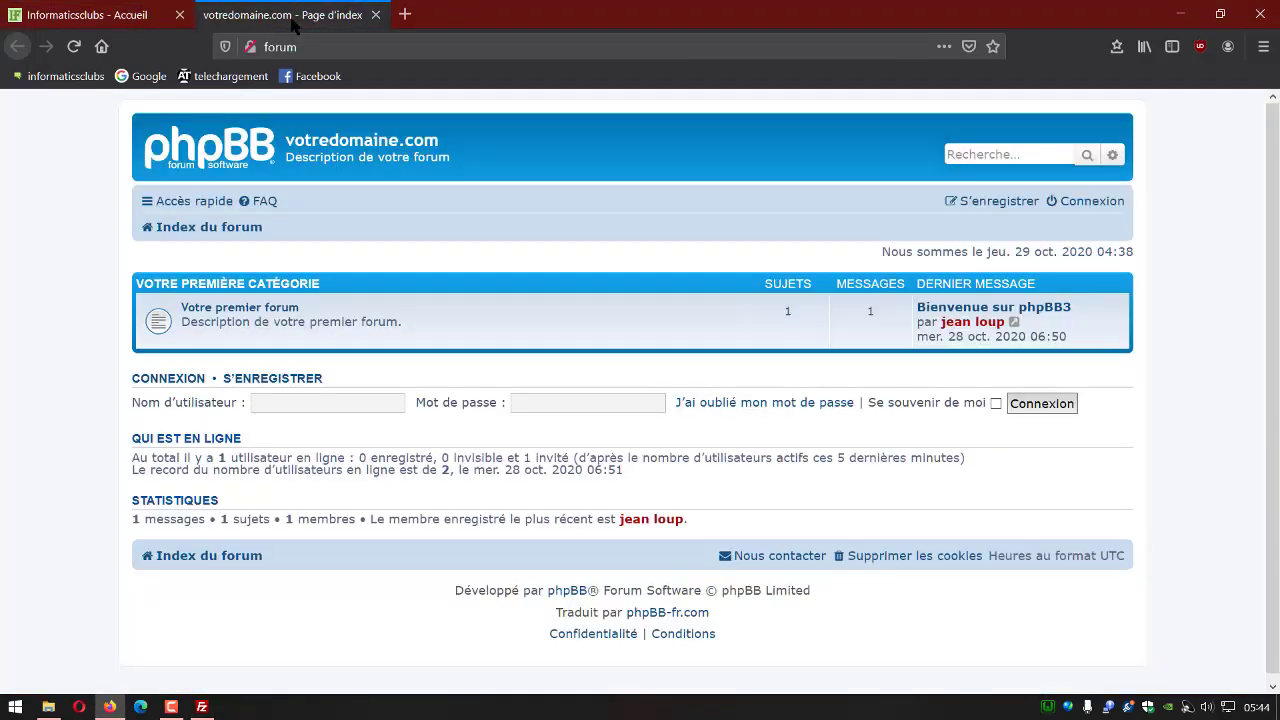
{"action": "left_click", "coordinate": [118, 20]}
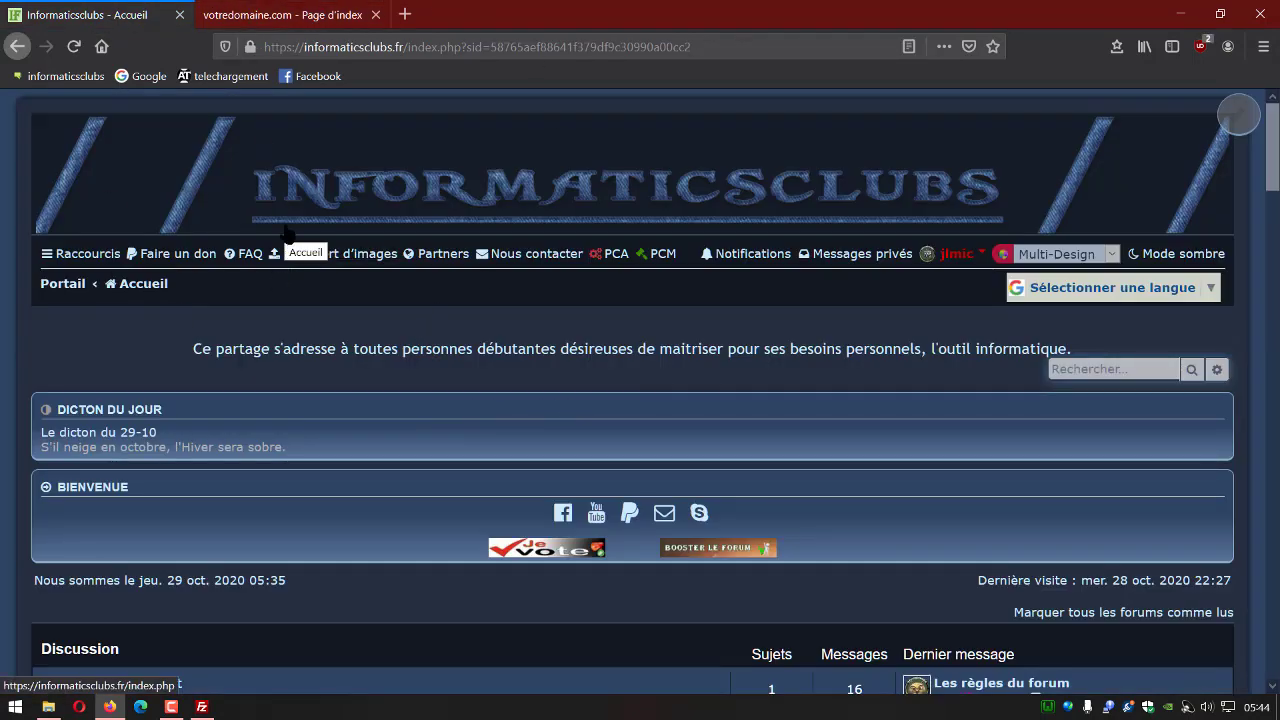
{"action": "left_click", "coordinate": [316, 18]}
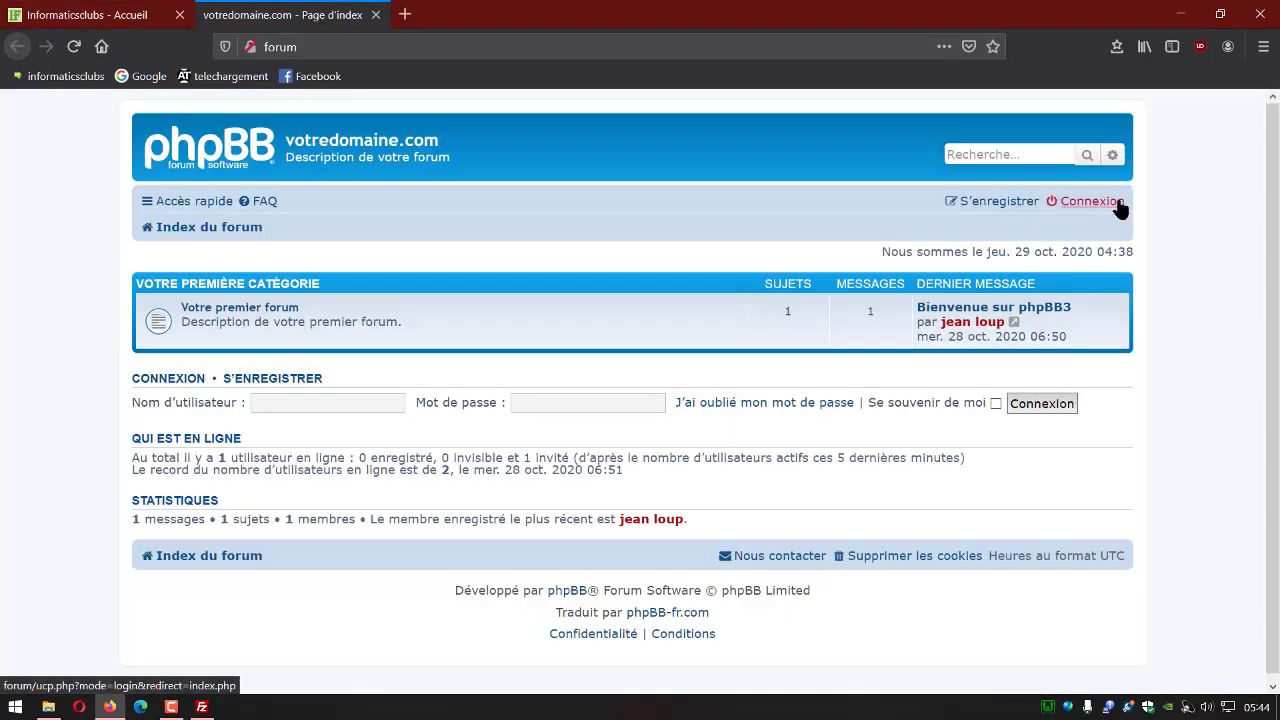
Log in to the local forum with the administrator's username and account password
{"action": "left_click", "coordinate": [1082, 209]}
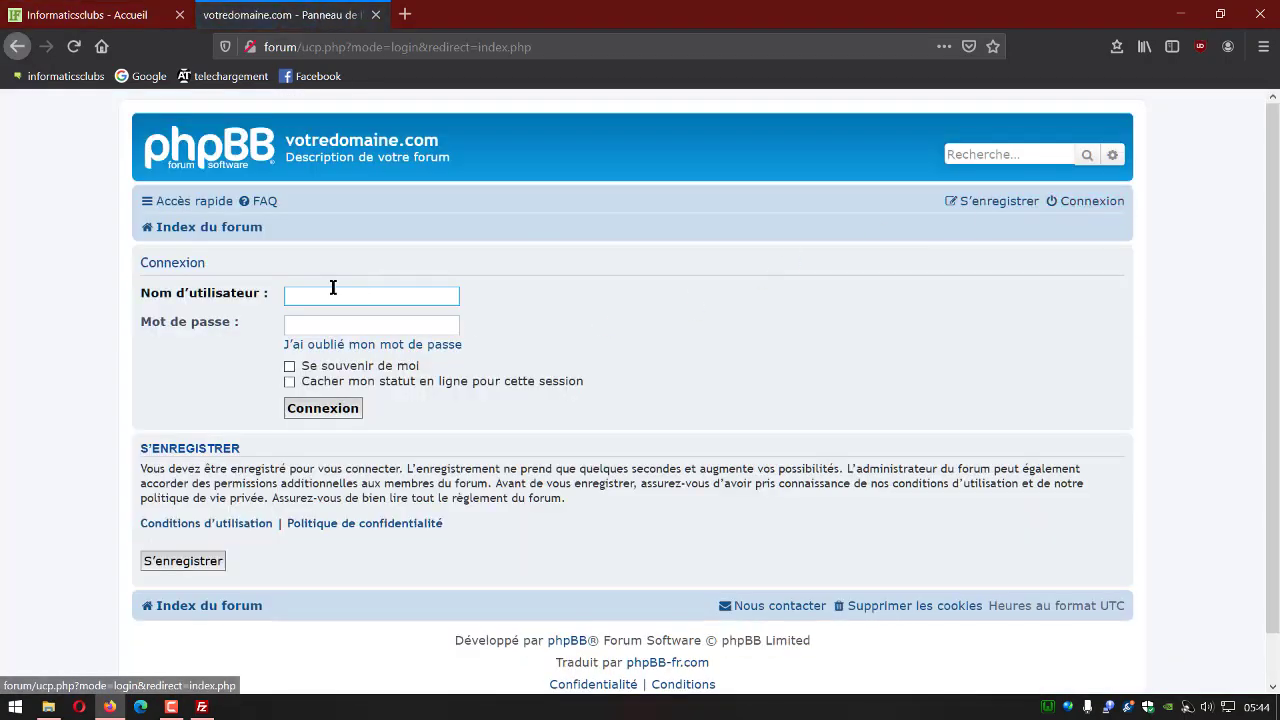
{"action": "left_click", "coordinate": [331, 295]}
{"action": "left_click", "coordinate": [320, 316]}
{"action": "left_click", "coordinate": [314, 326]}
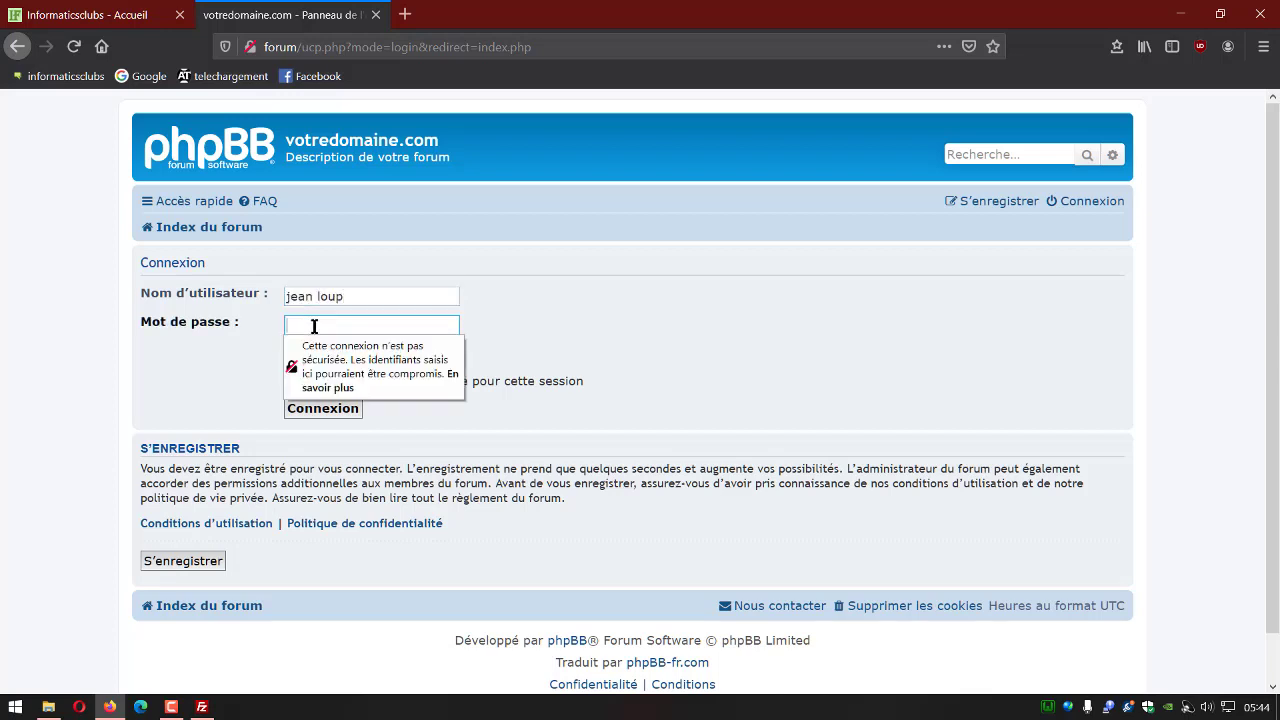
{"action": "type", "text": "a"}
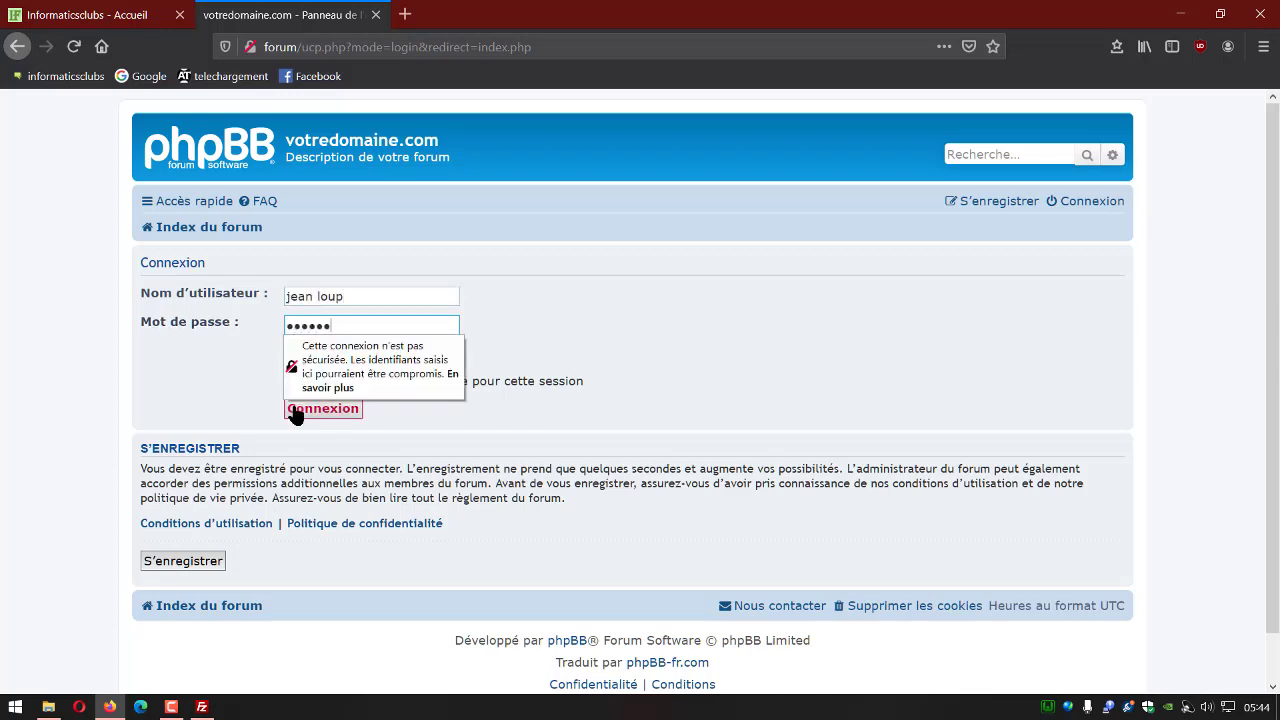
{"action": "left_click", "coordinate": [296, 408]}
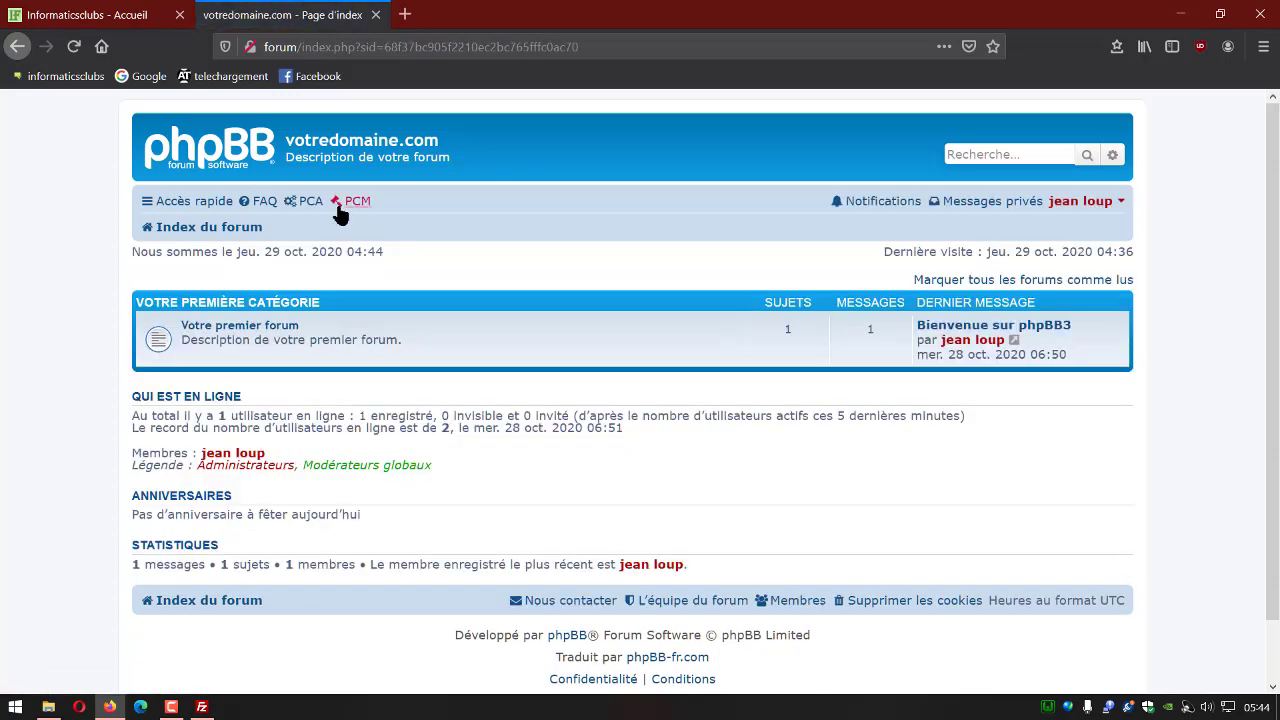
Open the forum's administration panel in a separate tab and re-authenticate with the account password
{"action": "middle_click", "coordinate": [309, 203]}
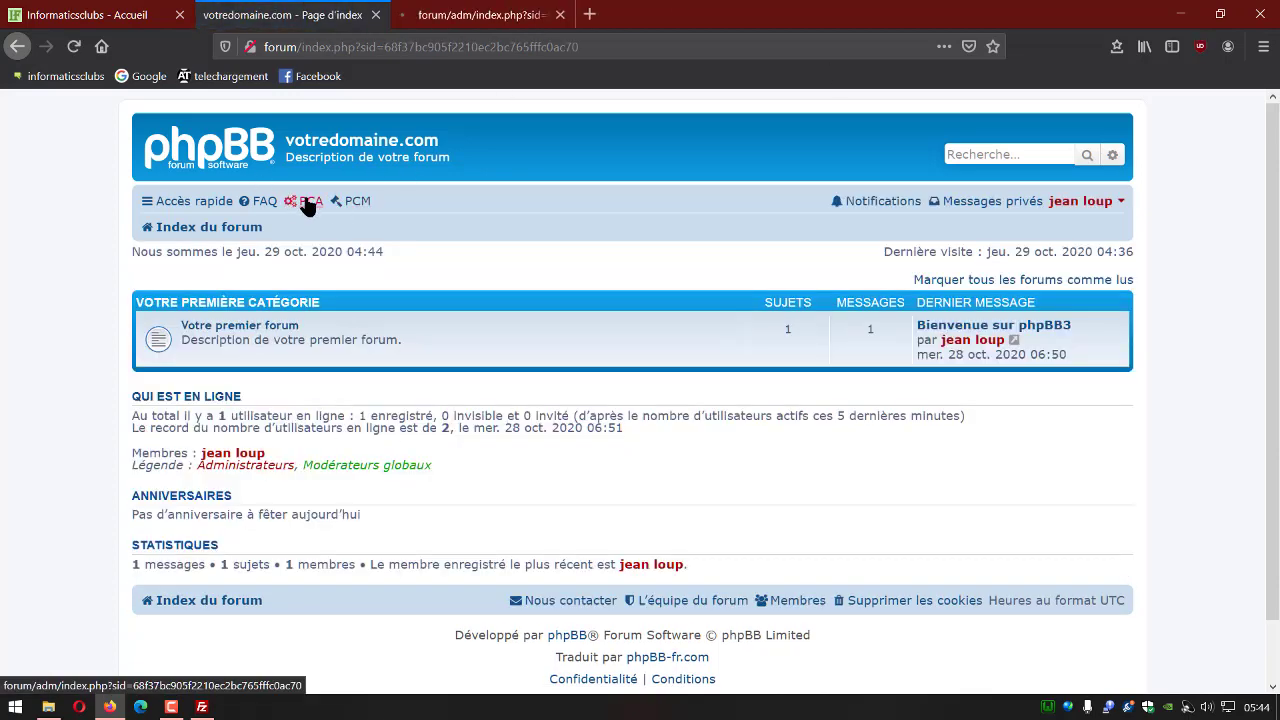
{"action": "left_click", "coordinate": [458, 16]}
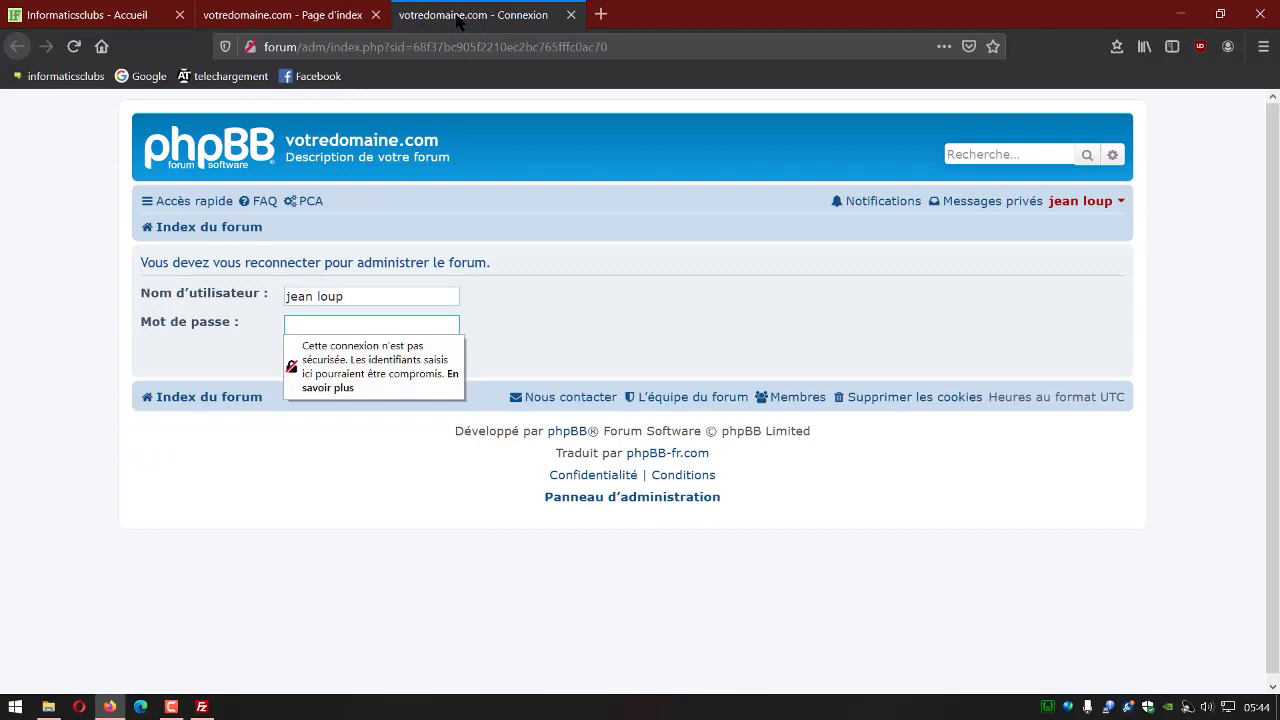
{"action": "left_click", "coordinate": [310, 328]}
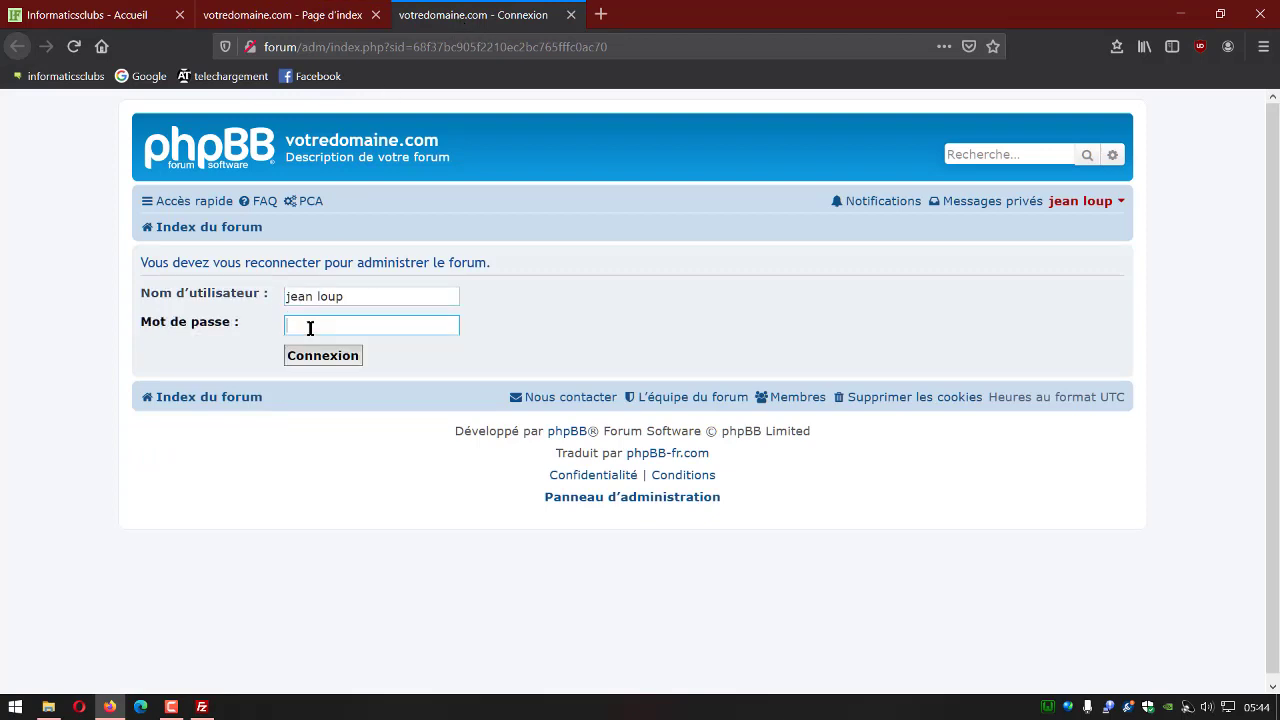
{"action": "type", "text": "••"}
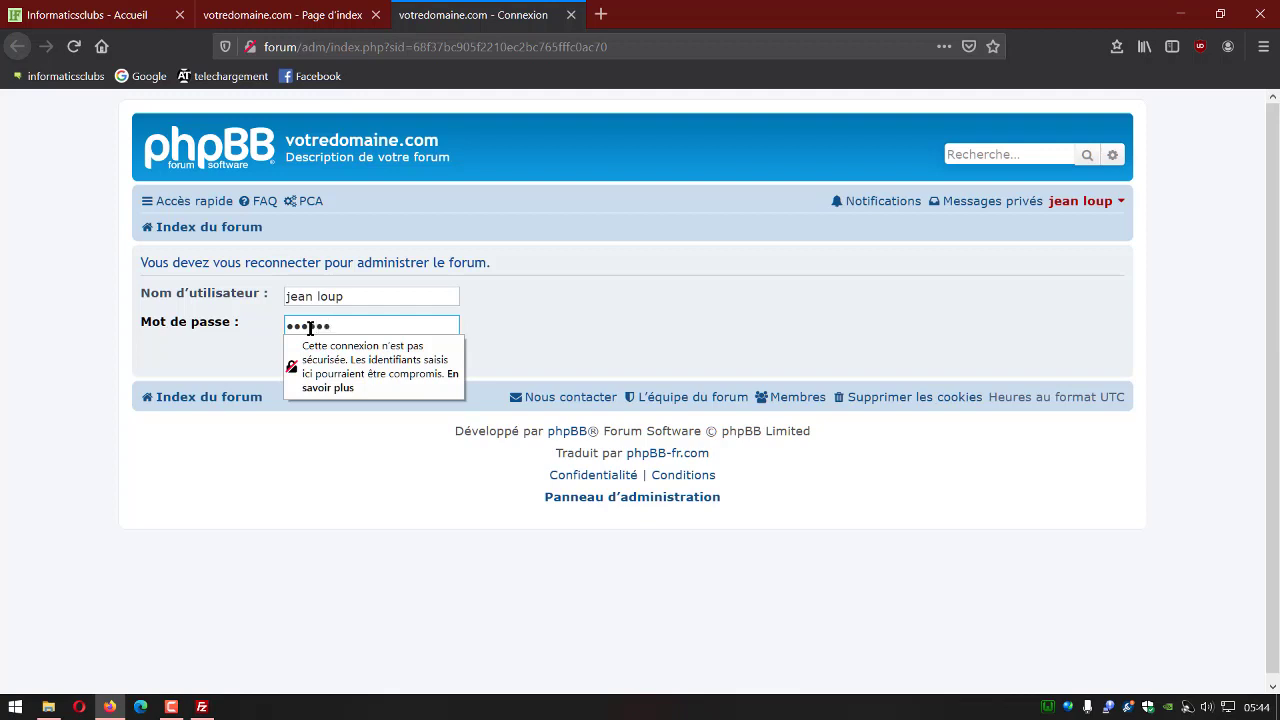
{"action": "left_click", "coordinate": [320, 358]}
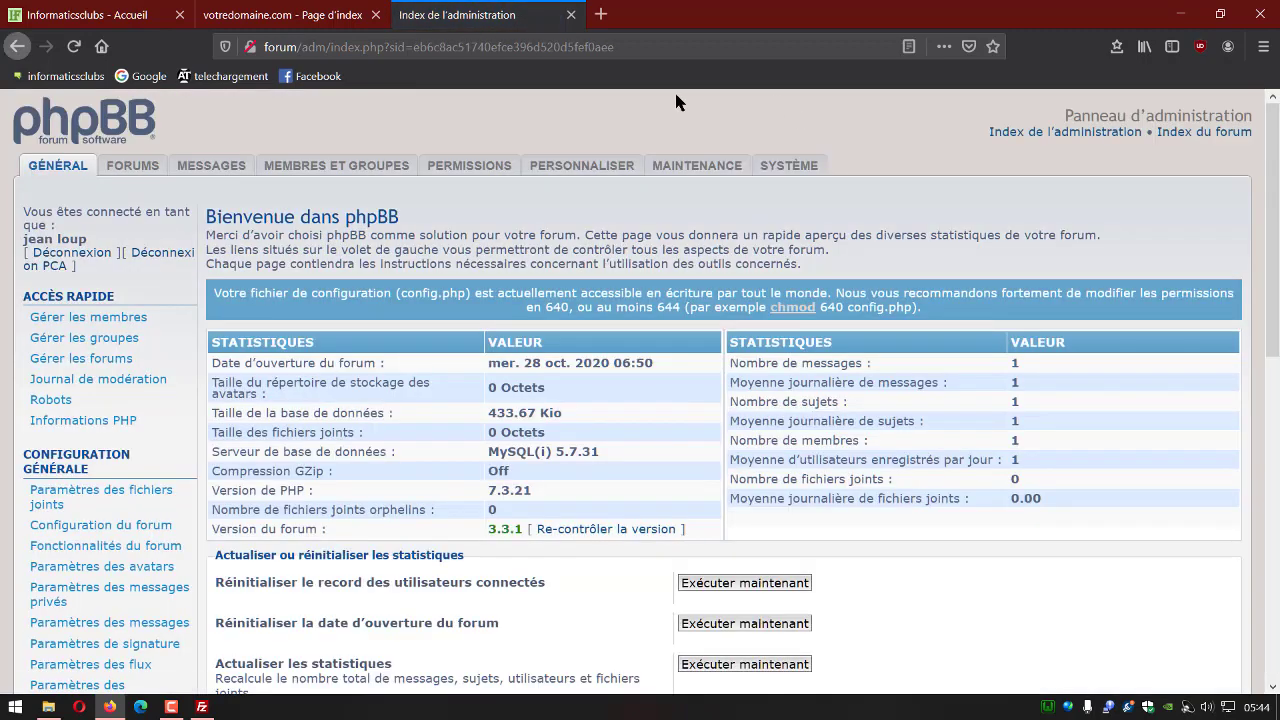
Install Green-Style from the administration panel's style installation page, then return to the list of installable styles
{"action": "left_click", "coordinate": [572, 167]}
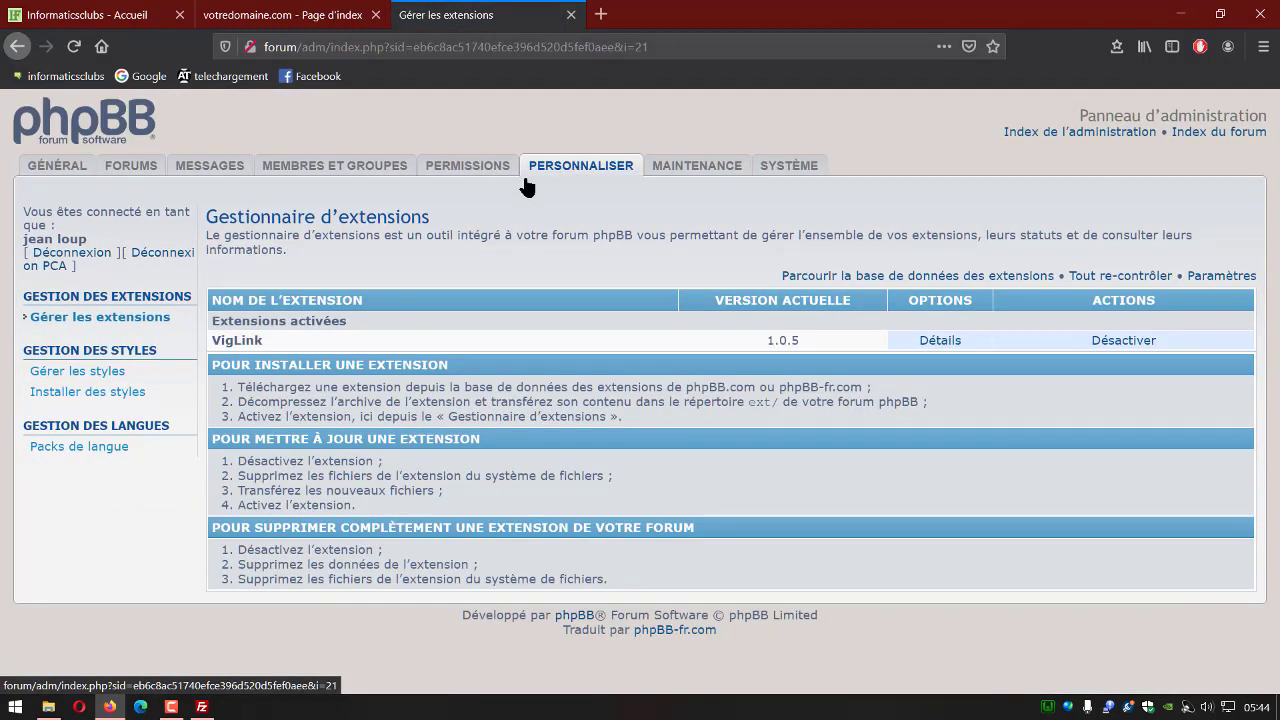
{"action": "left_click", "coordinate": [67, 398]}
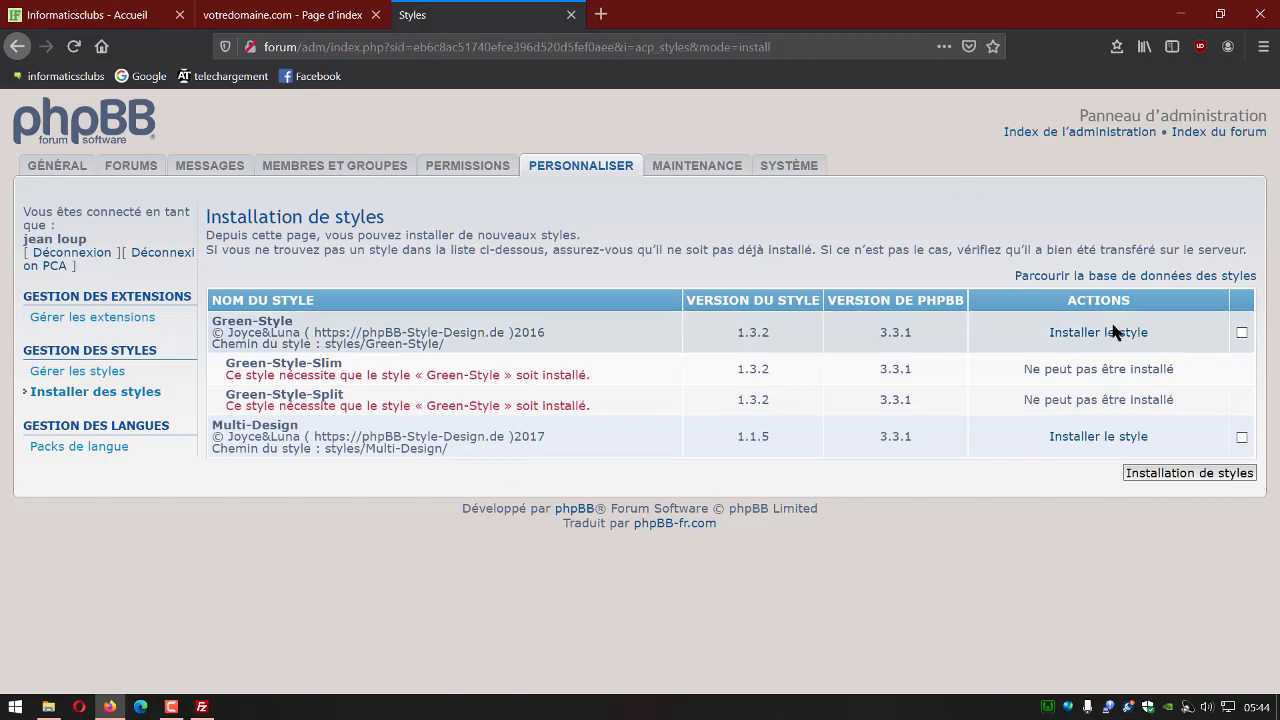
{"action": "left_click", "coordinate": [1078, 338]}
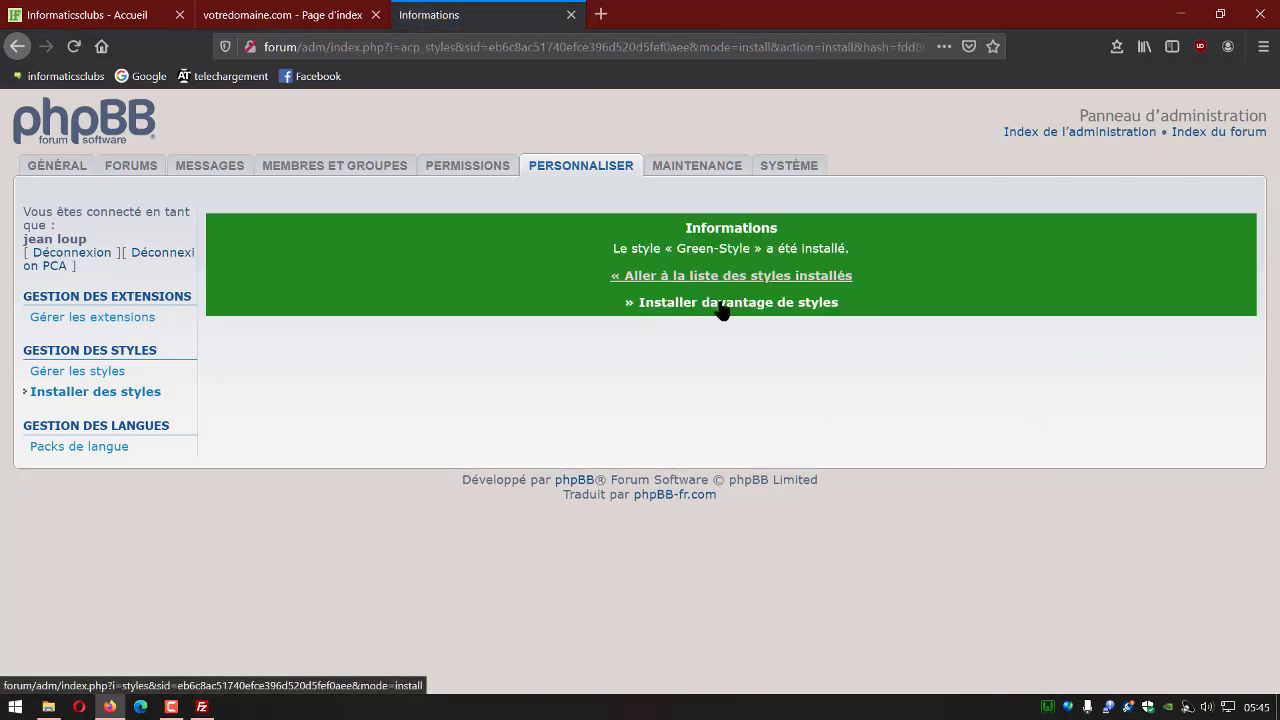
{"action": "left_click", "coordinate": [722, 311]}
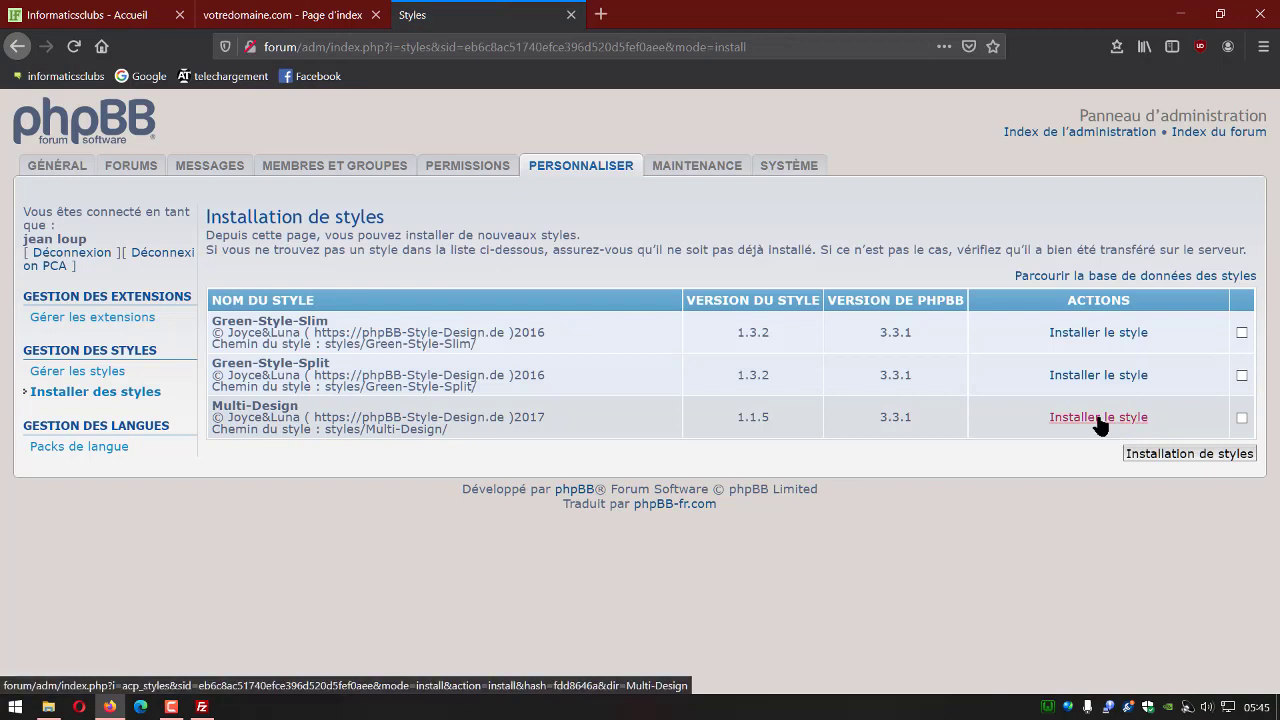
Install the Multi-Design style, then open the forum preferences in the local forum's user control panel
{"action": "left_click", "coordinate": [1098, 418]}
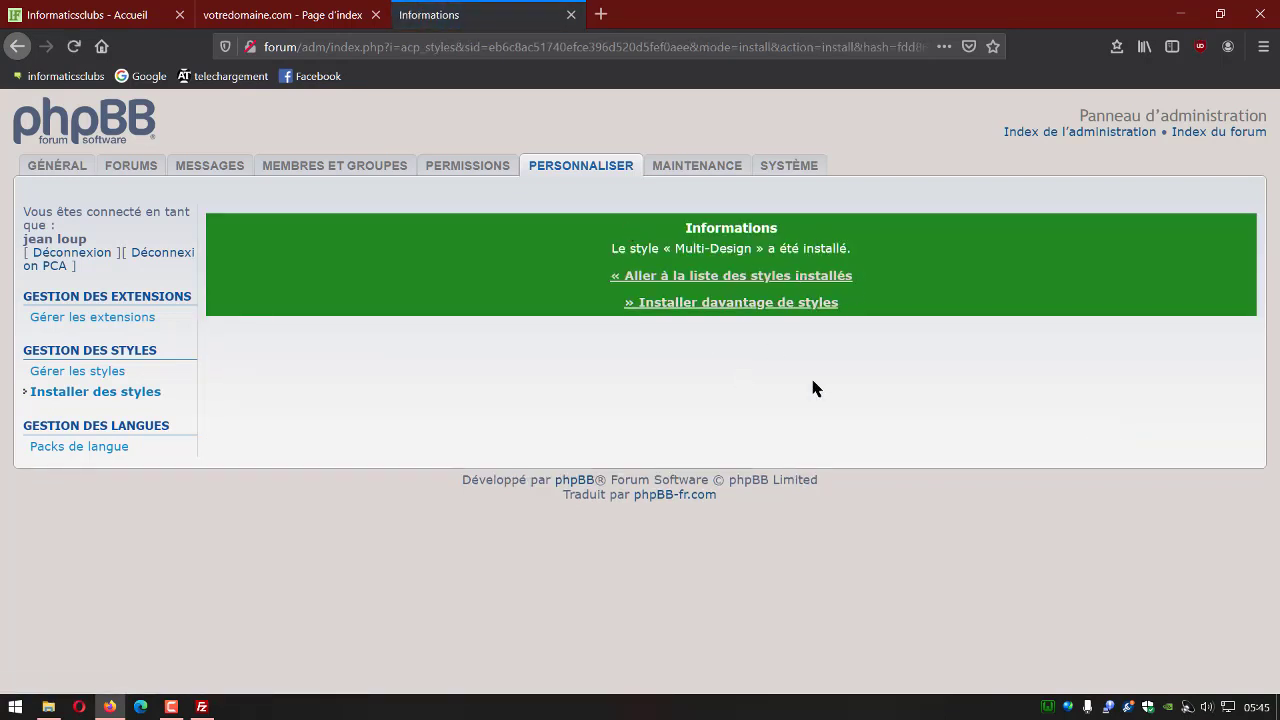
{"action": "left_click", "coordinate": [288, 15]}
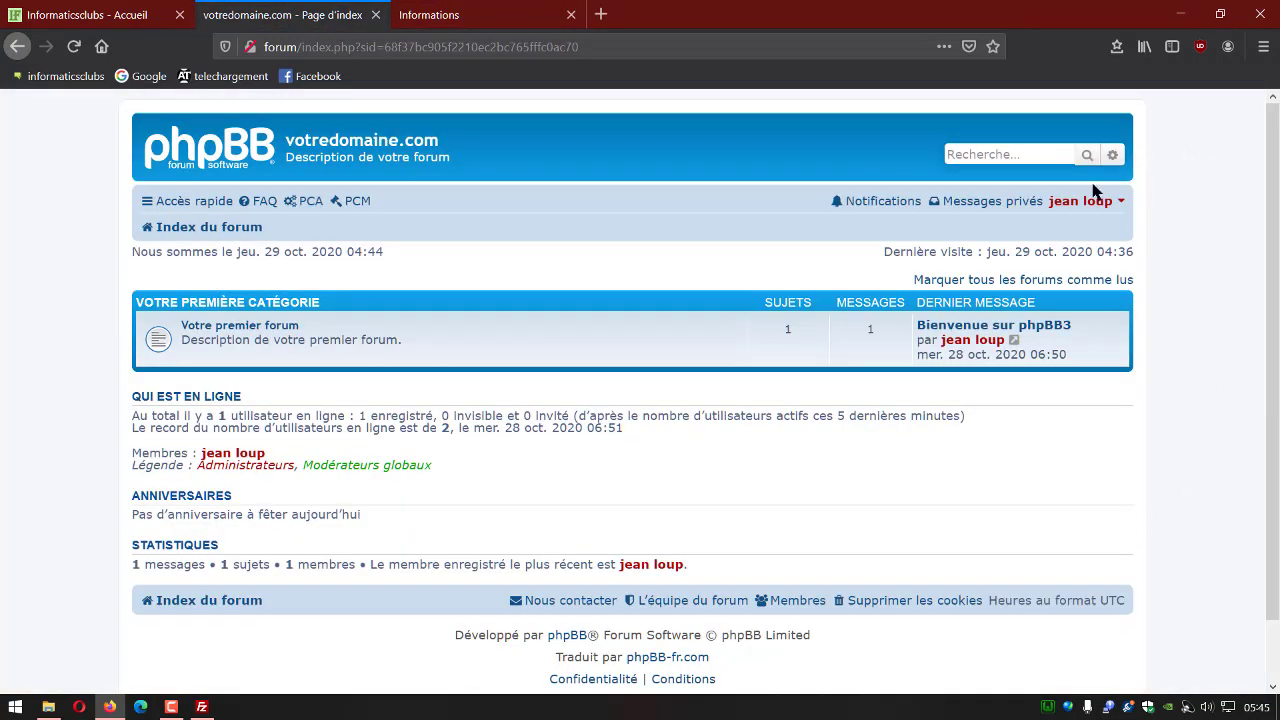
{"action": "left_click", "coordinate": [1122, 201]}
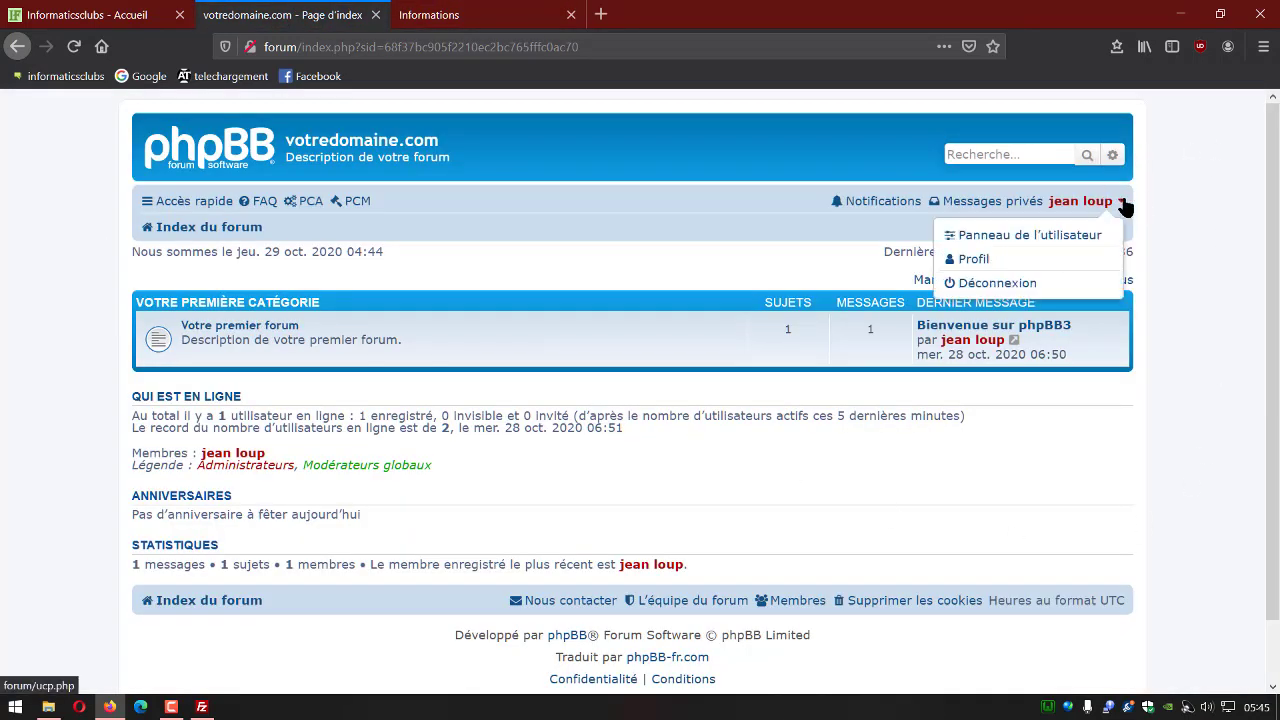
{"action": "left_click", "coordinate": [1010, 235]}
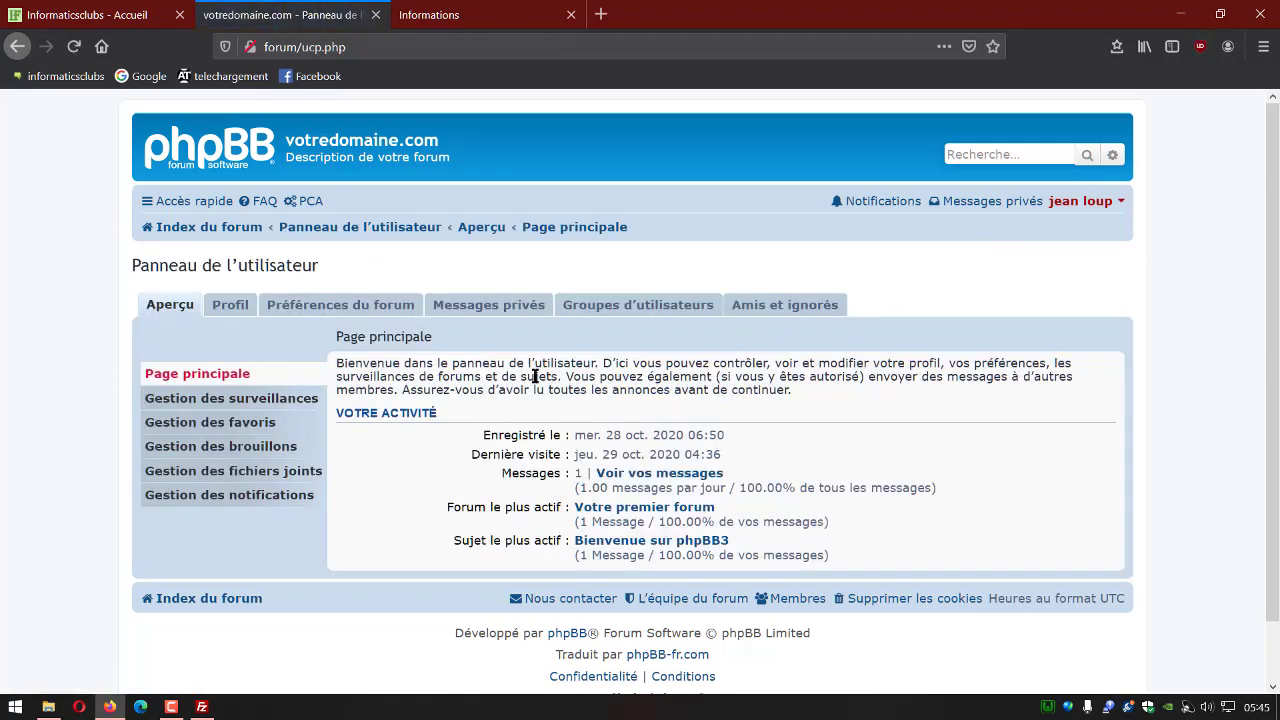
{"action": "left_click", "coordinate": [334, 305]}
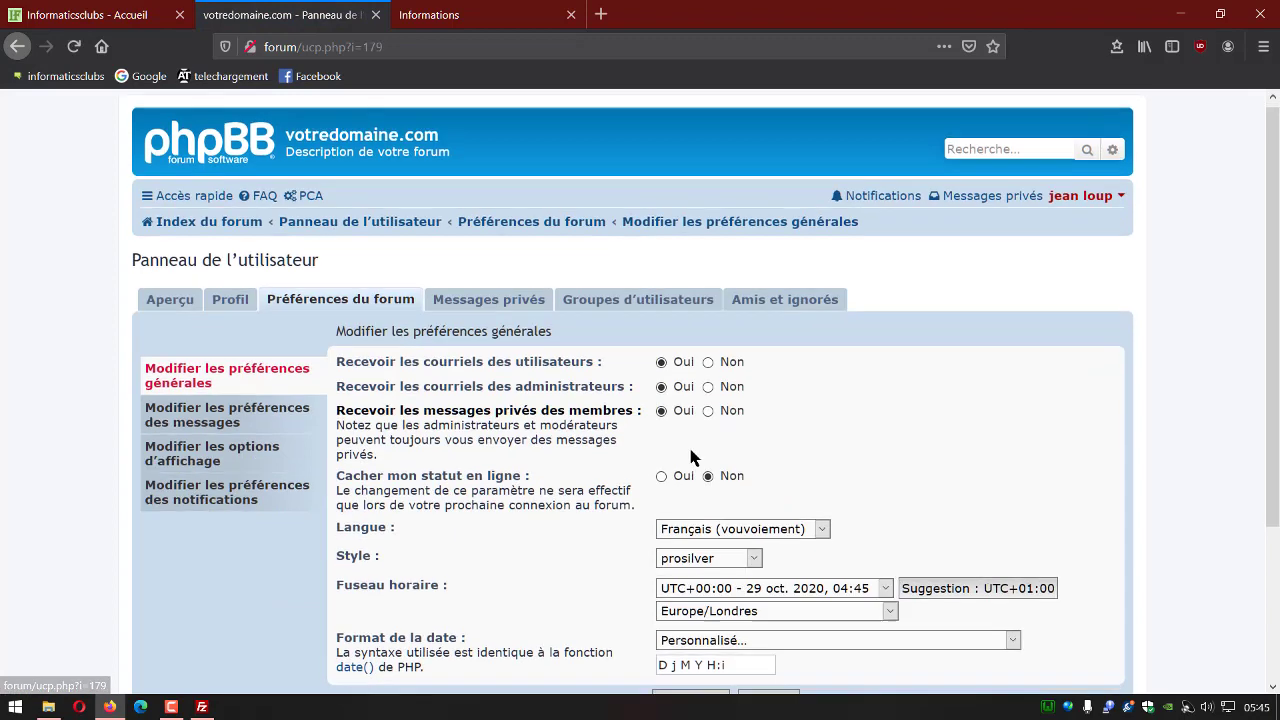
Set the account's forum style to Multi-Design and submit the general preferences
{"action": "scroll", "coordinate": [691, 451], "scroll_direction": "down", "scroll_amount": 2}
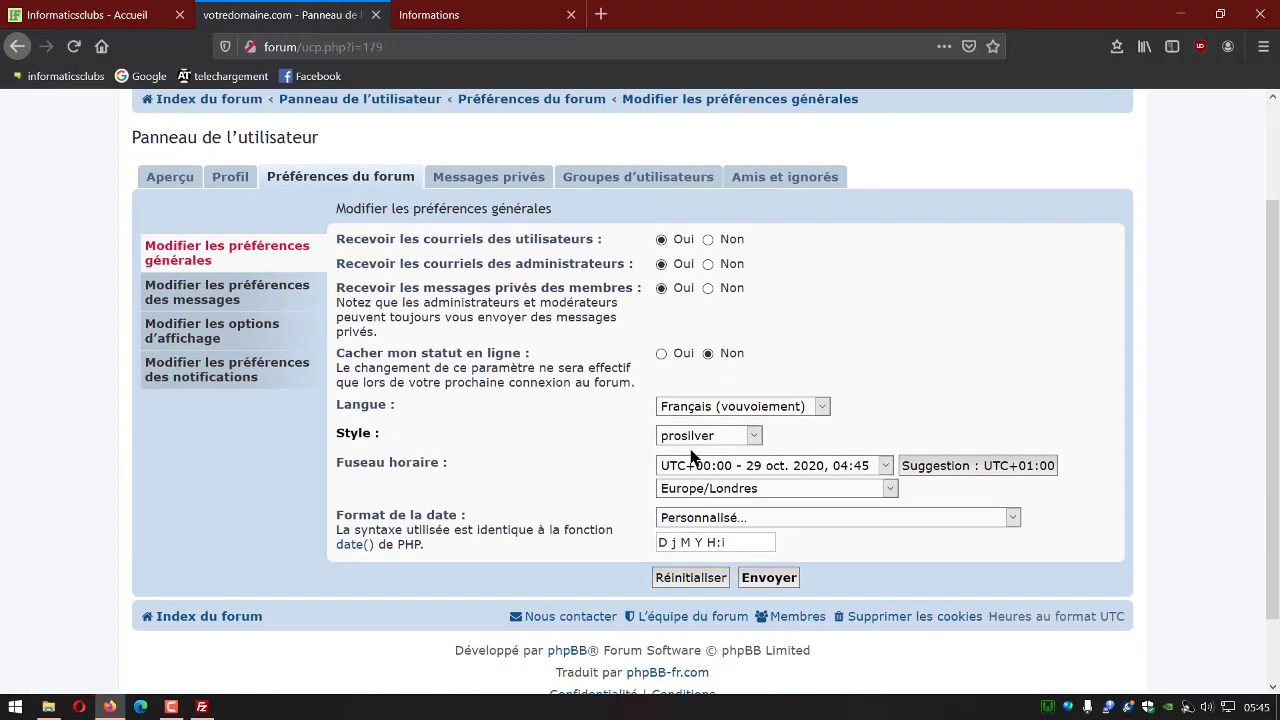
{"action": "left_click", "coordinate": [755, 435]}
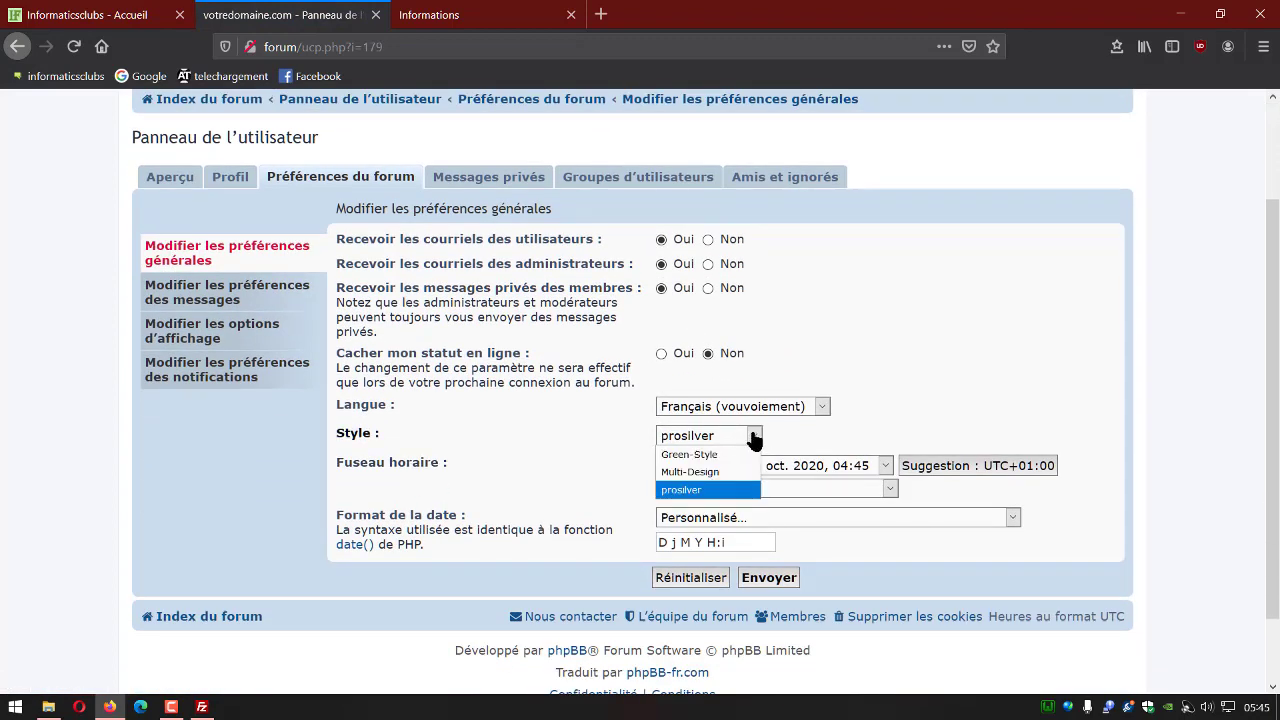
{"action": "left_click", "coordinate": [686, 471]}
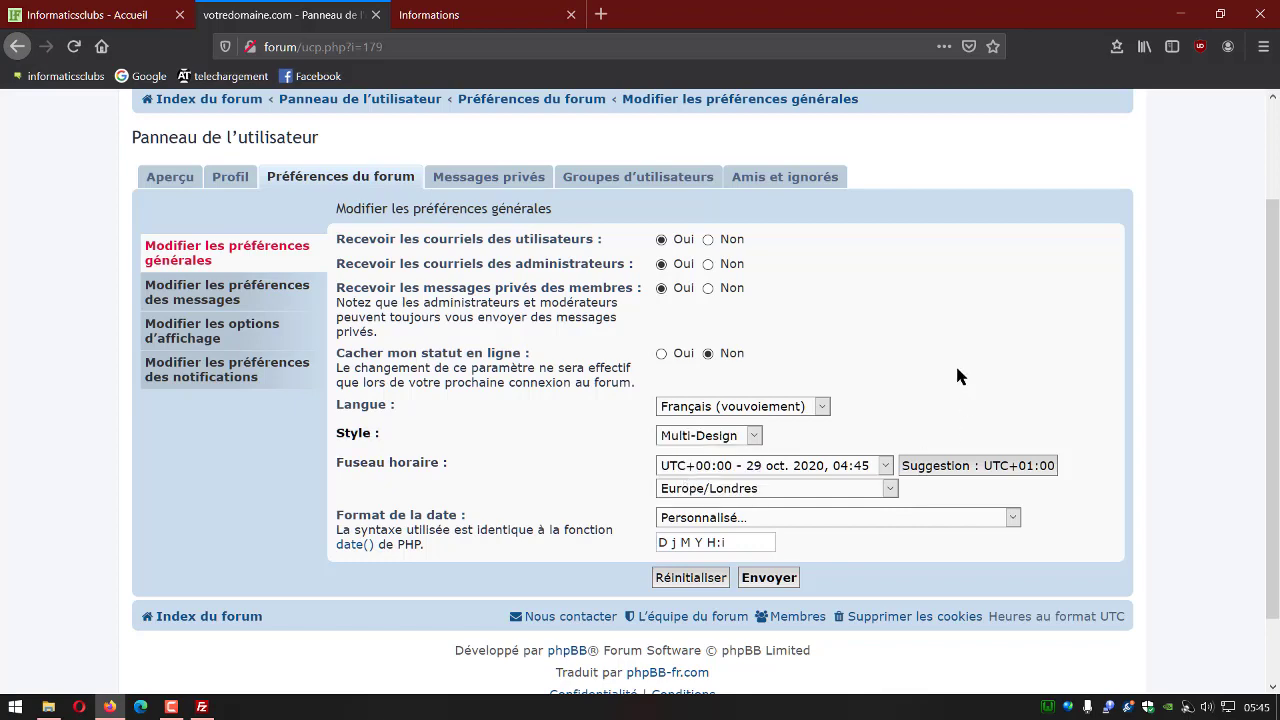
{"action": "scroll", "coordinate": [833, 457], "scroll_direction": "down", "scroll_amount": 1}
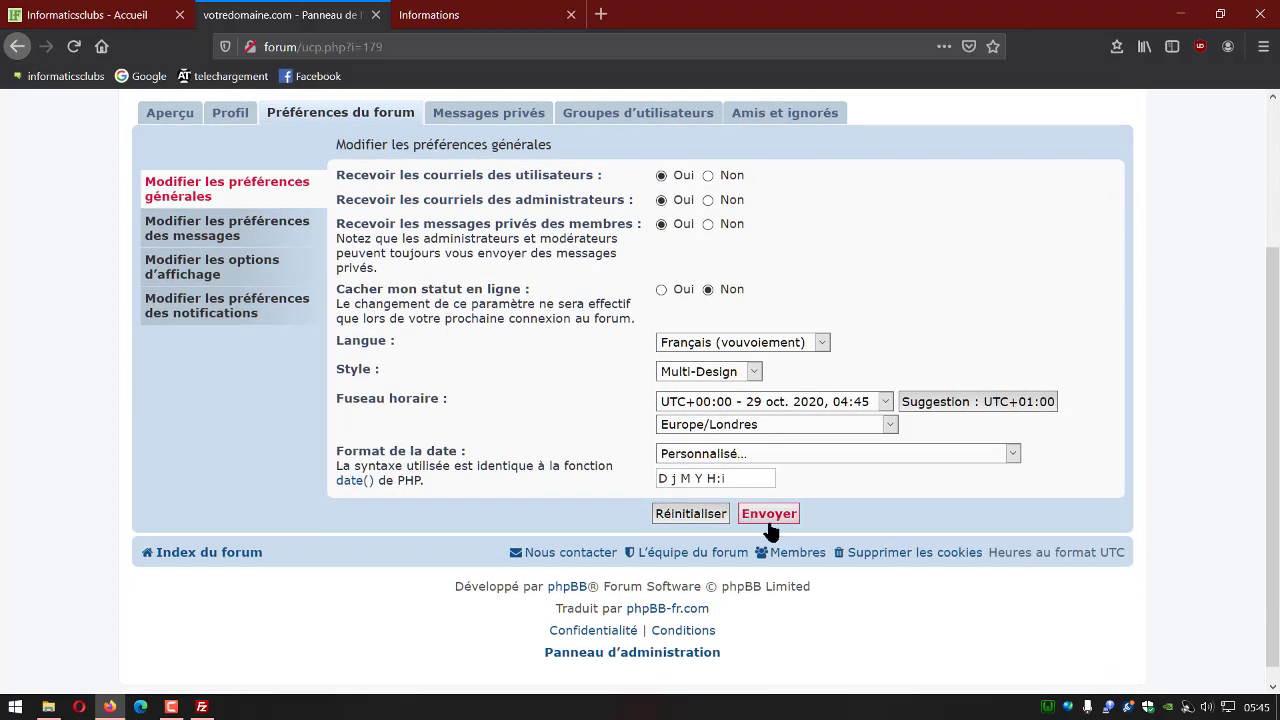
{"action": "left_click", "coordinate": [772, 515]}
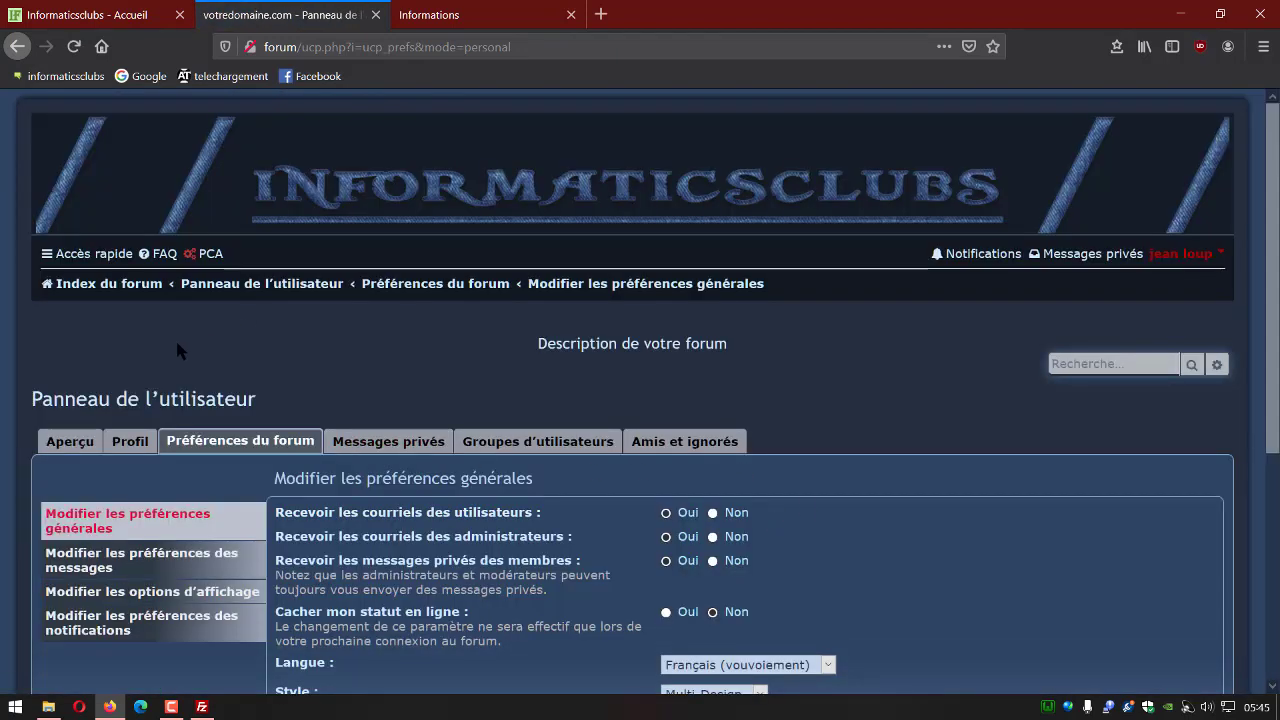
Open the local forum's index page and look over how it appears in the Multi-Design style
{"action": "left_click", "coordinate": [100, 284]}
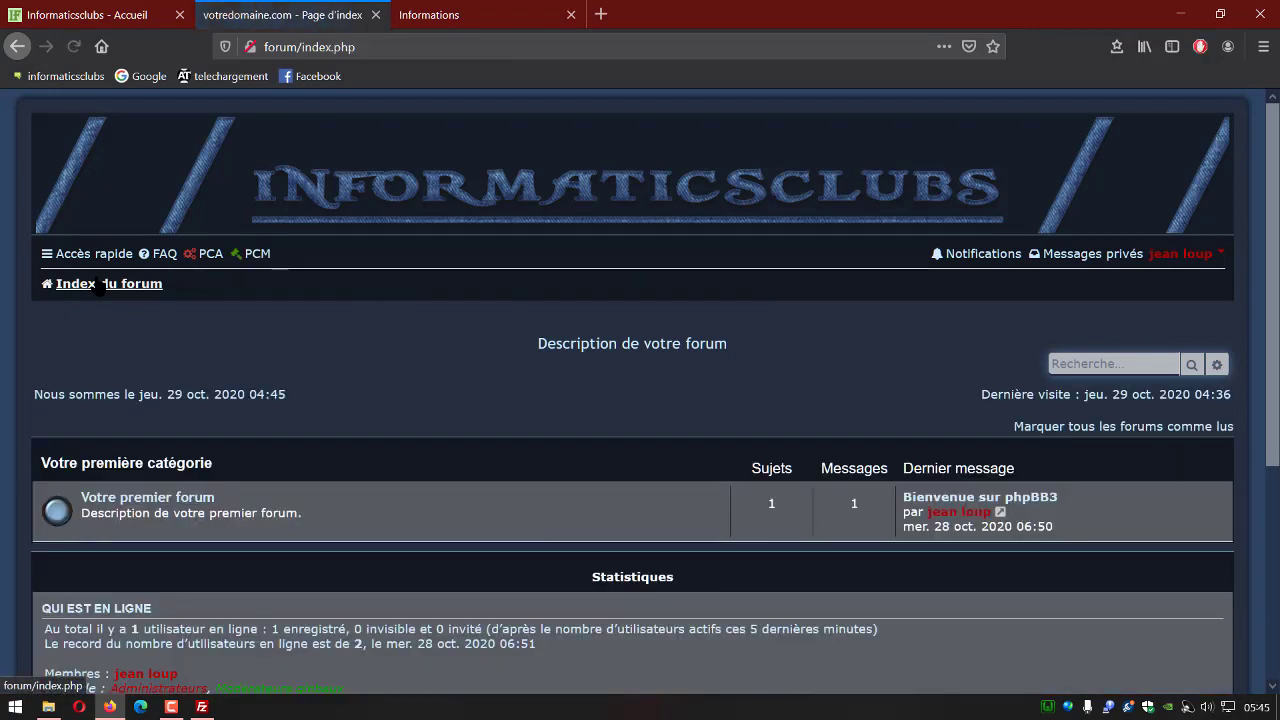
{"action": "scroll", "coordinate": [396, 383], "scroll_direction": "down", "scroll_amount": 3}
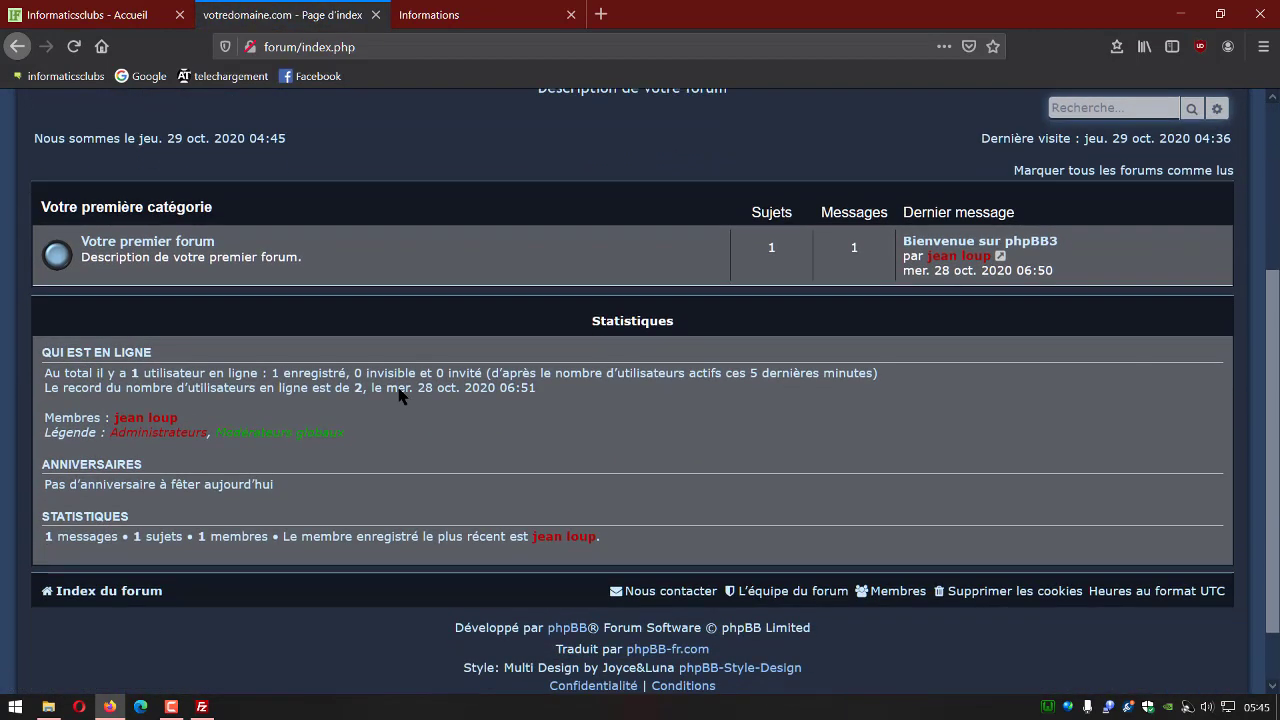
{"action": "scroll", "coordinate": [783, 470], "scroll_direction": "up", "scroll_amount": 1}
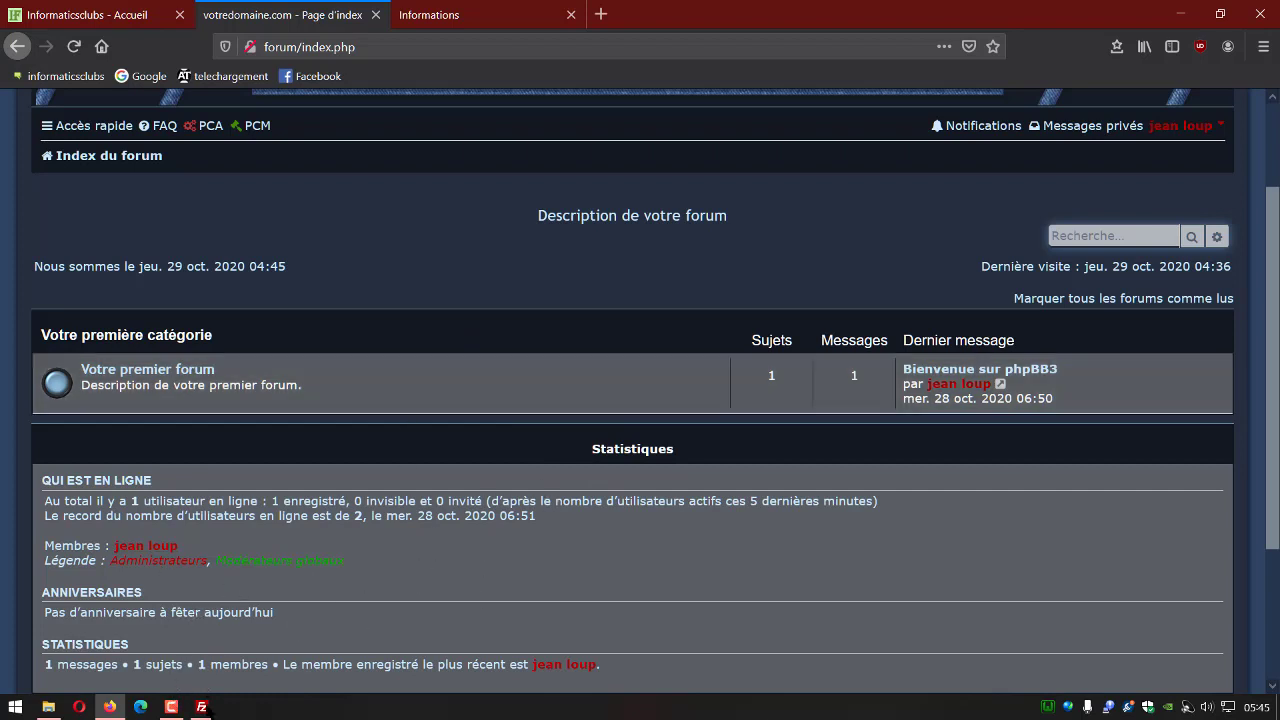
{"action": "left_click", "coordinate": [199, 708]}
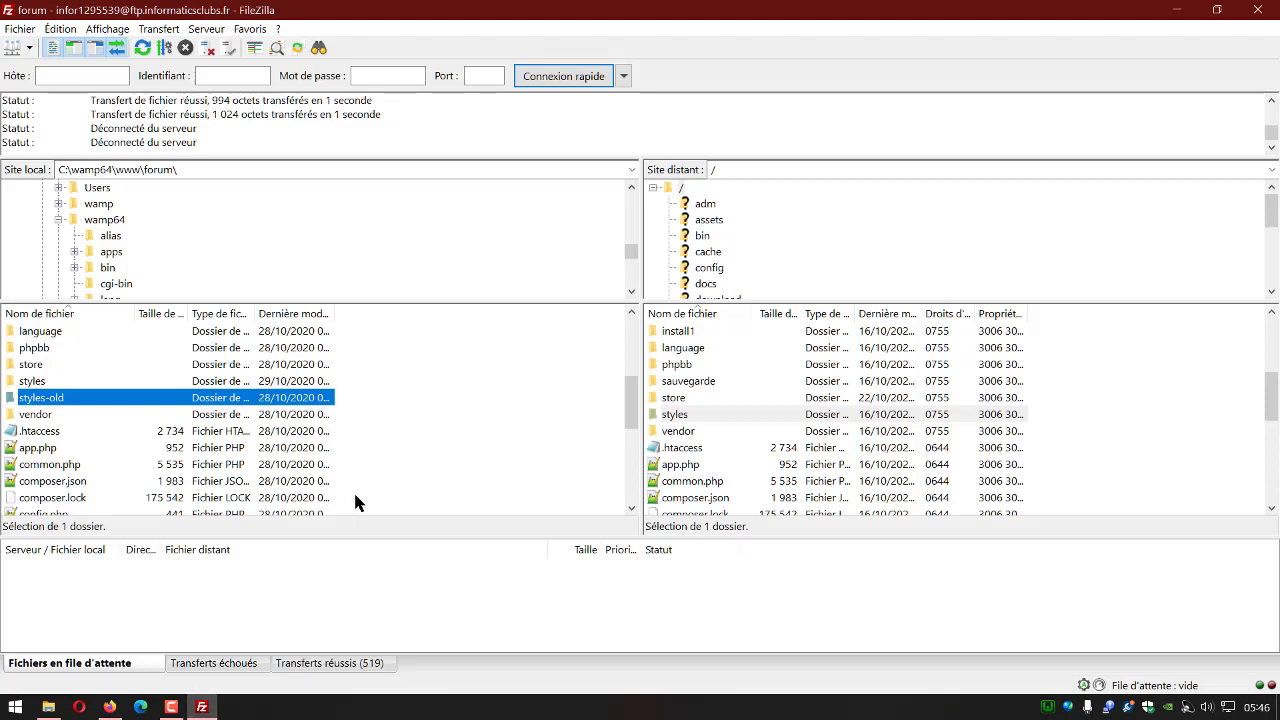
{"action": "mouse_move", "coordinate": [112, 706]}
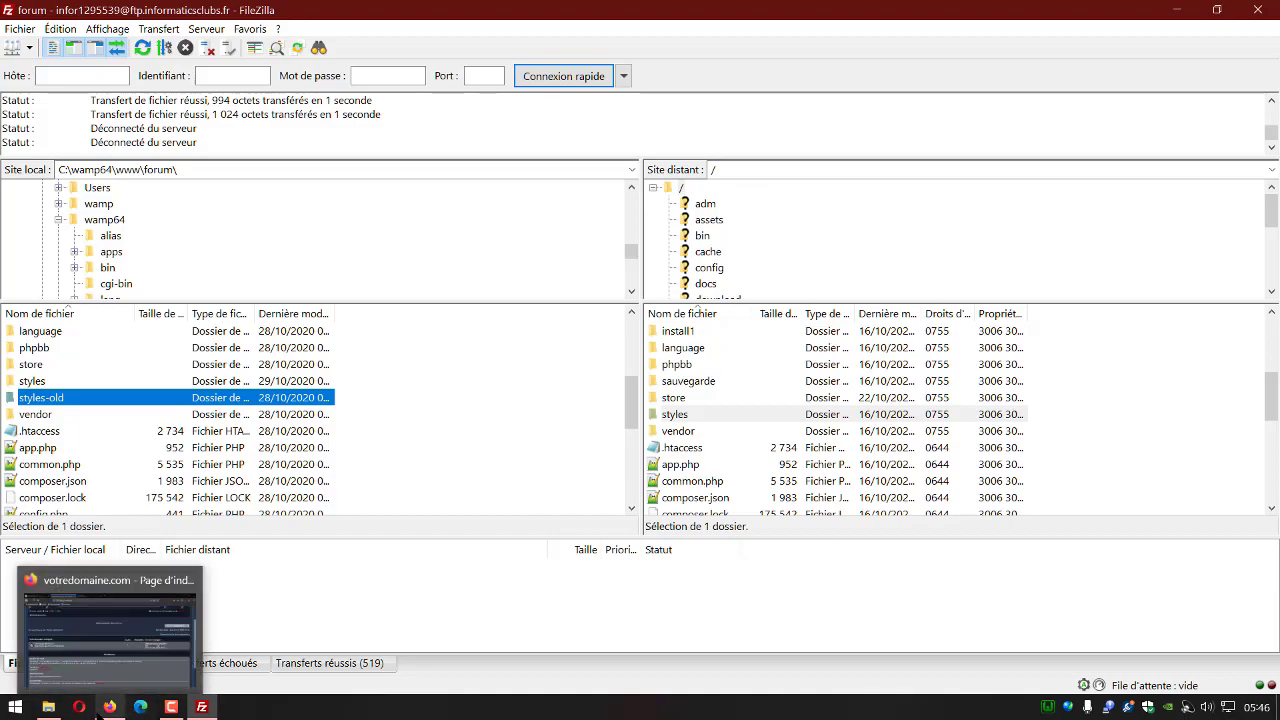
{"action": "left_click", "coordinate": [107, 706]}
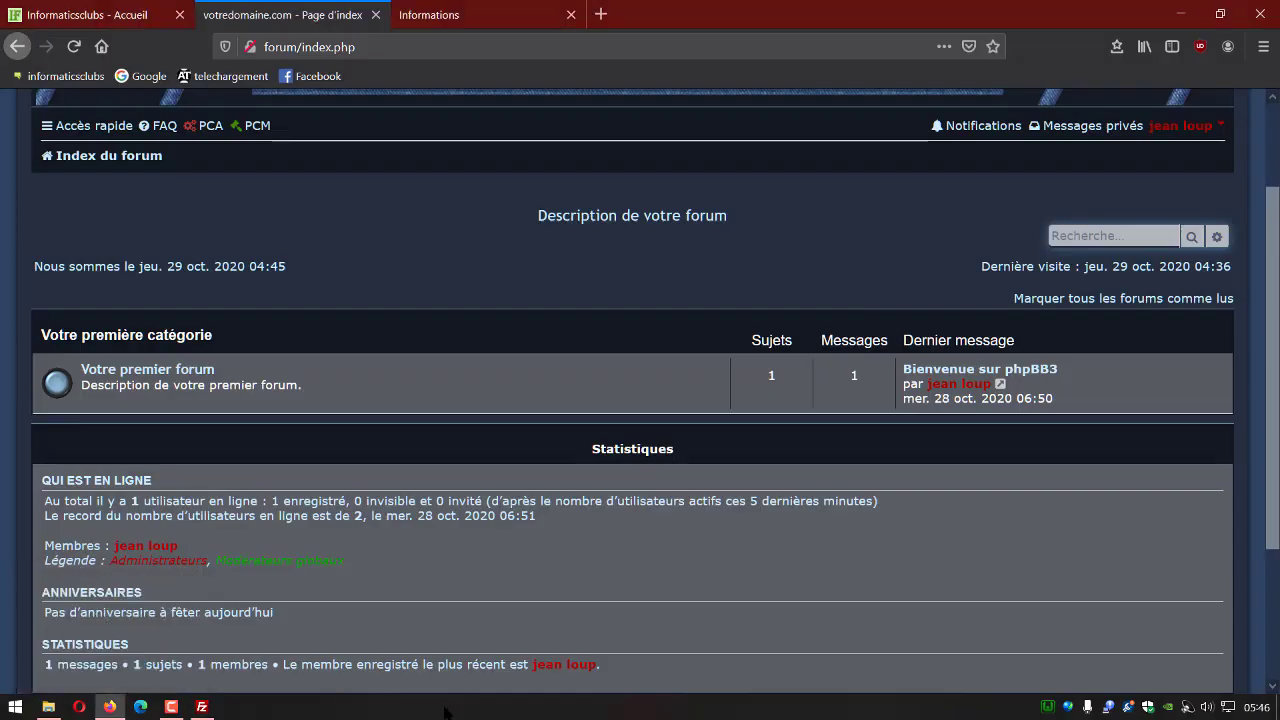
Open the online Informaticsclubs forum's administration panel and re-authenticate with the account password
{"action": "left_click", "coordinate": [85, 18]}
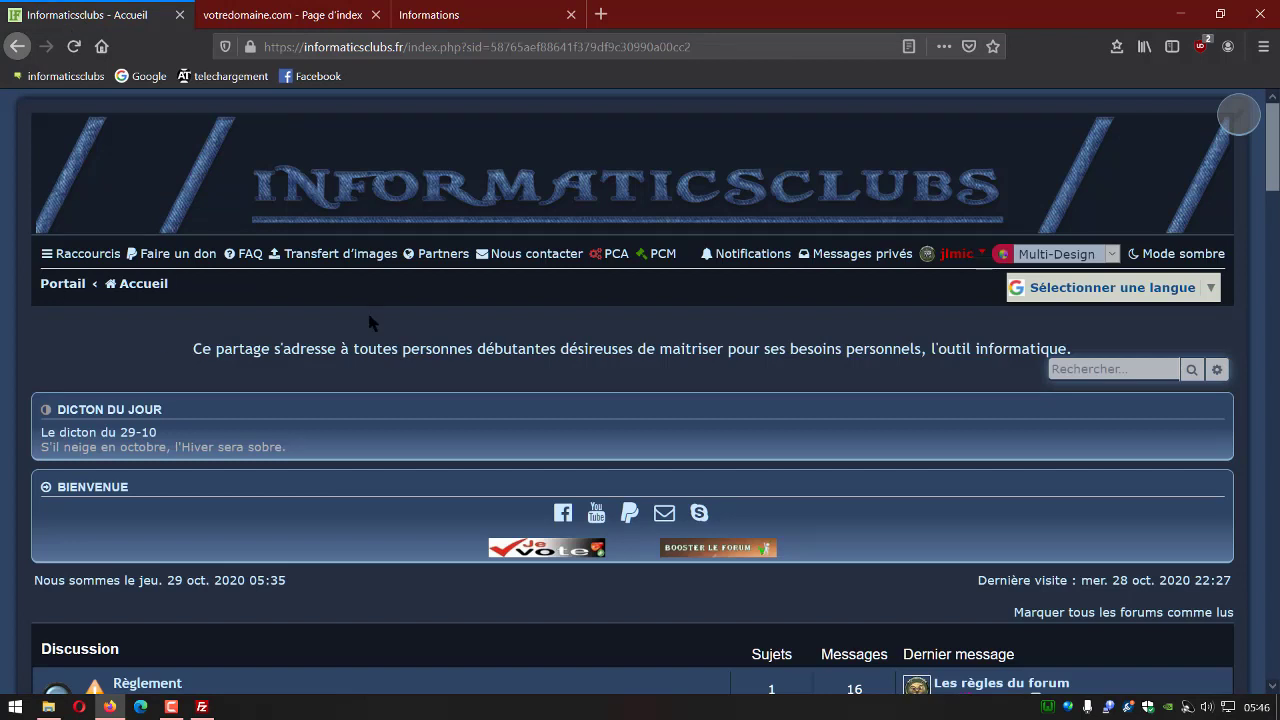
{"action": "left_click", "coordinate": [604, 257]}
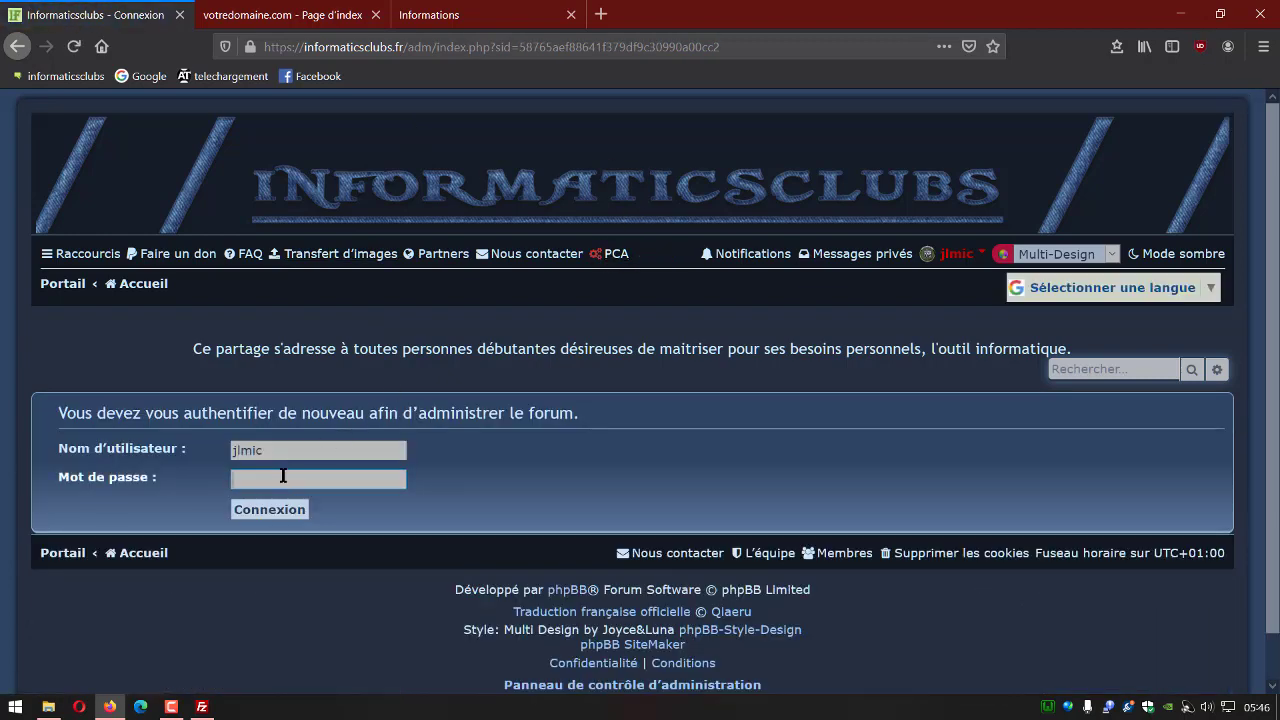
{"action": "left_click", "coordinate": [283, 476]}
{"action": "type", "text": "•••••••••••"}
{"action": "left_click", "coordinate": [270, 512]}
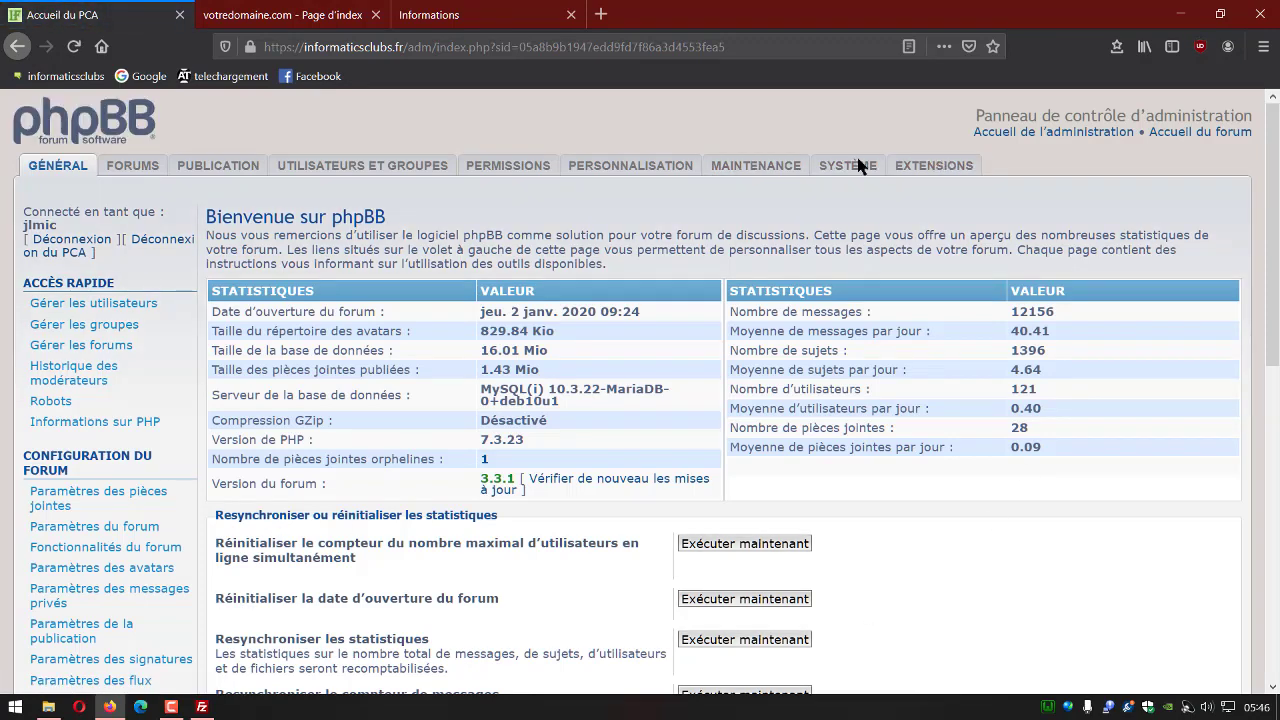
Open the online forum's extension manager and review its list of enabled extensions
{"action": "left_click", "coordinate": [617, 176]}
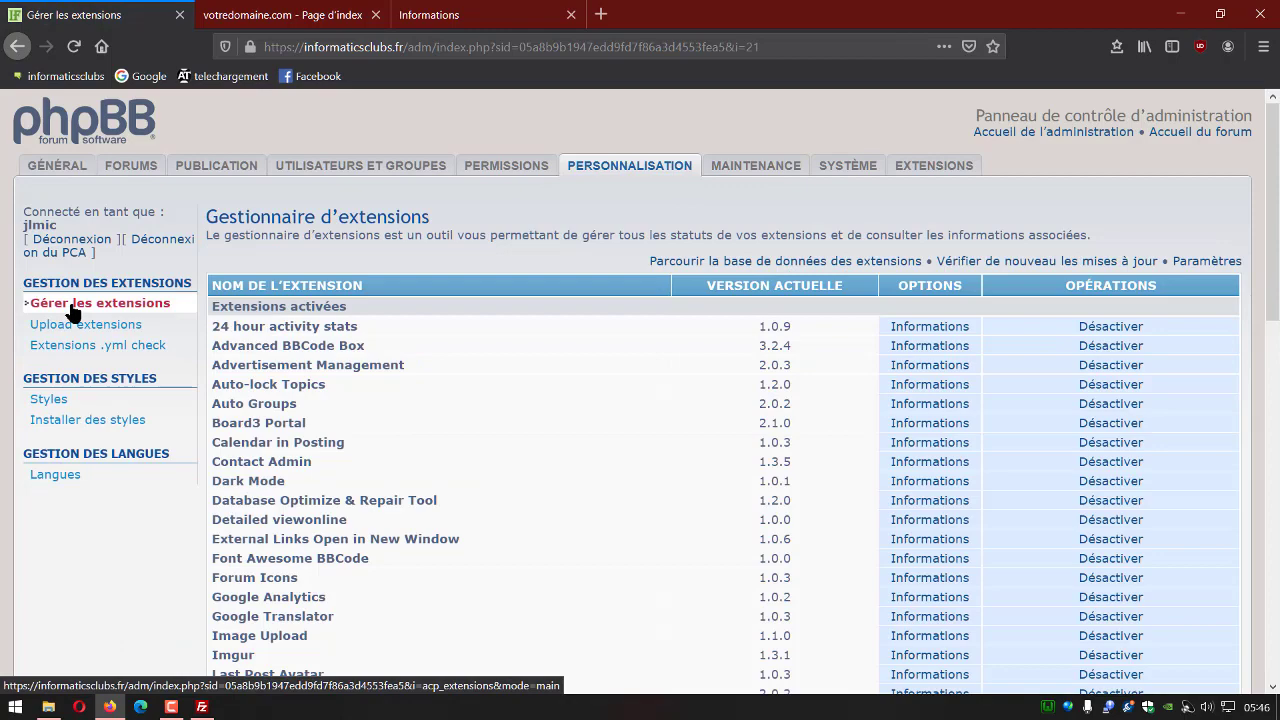
{"action": "scroll", "coordinate": [440, 360], "scroll_direction": "down", "scroll_amount": 2}
{"action": "scroll", "coordinate": [443, 372], "scroll_direction": "down", "scroll_amount": 3}
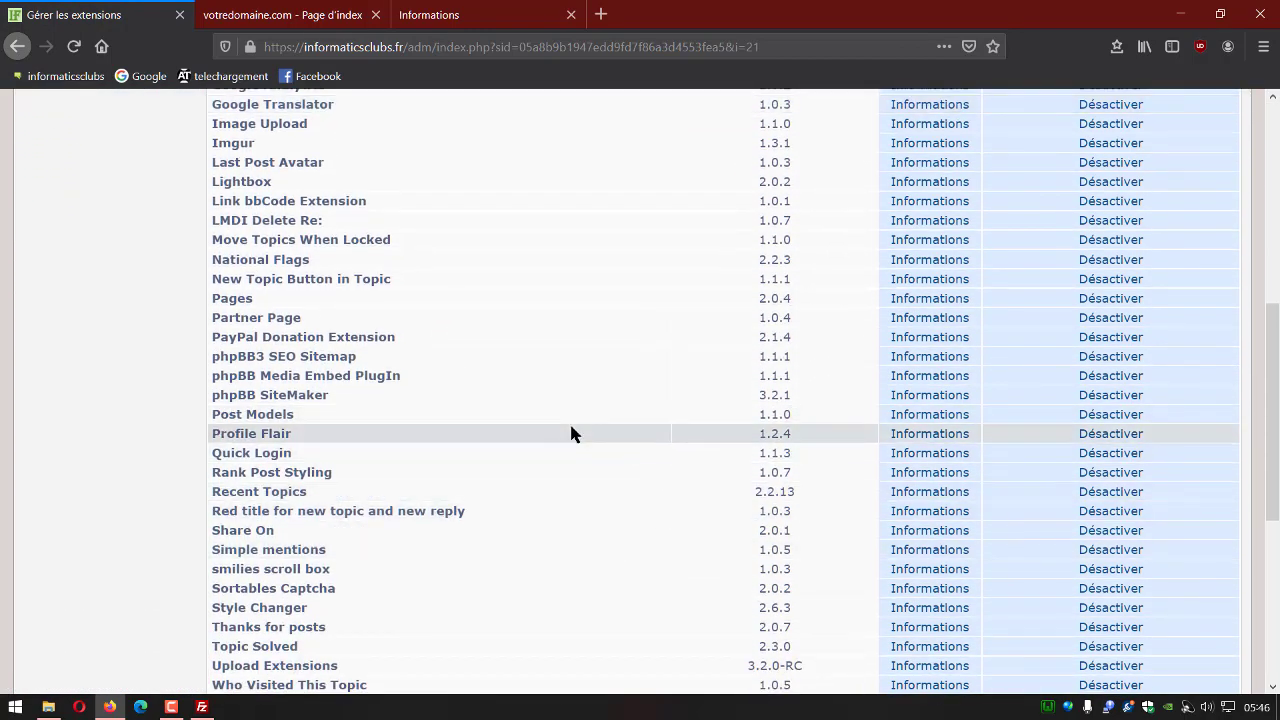
{"action": "scroll", "coordinate": [568, 432], "scroll_direction": "up", "scroll_amount": 5}
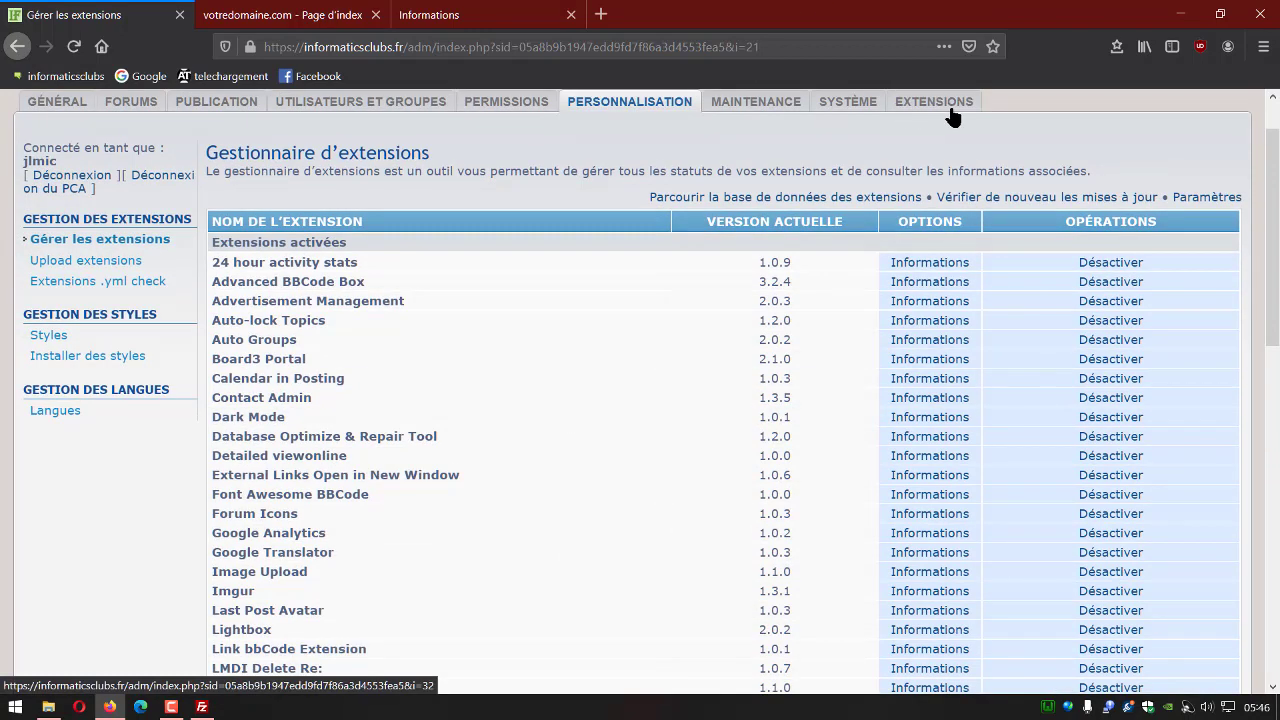
Open the online forum's extension settings and look through the extensions that have their own configuration pages
{"action": "left_click", "coordinate": [927, 103]}
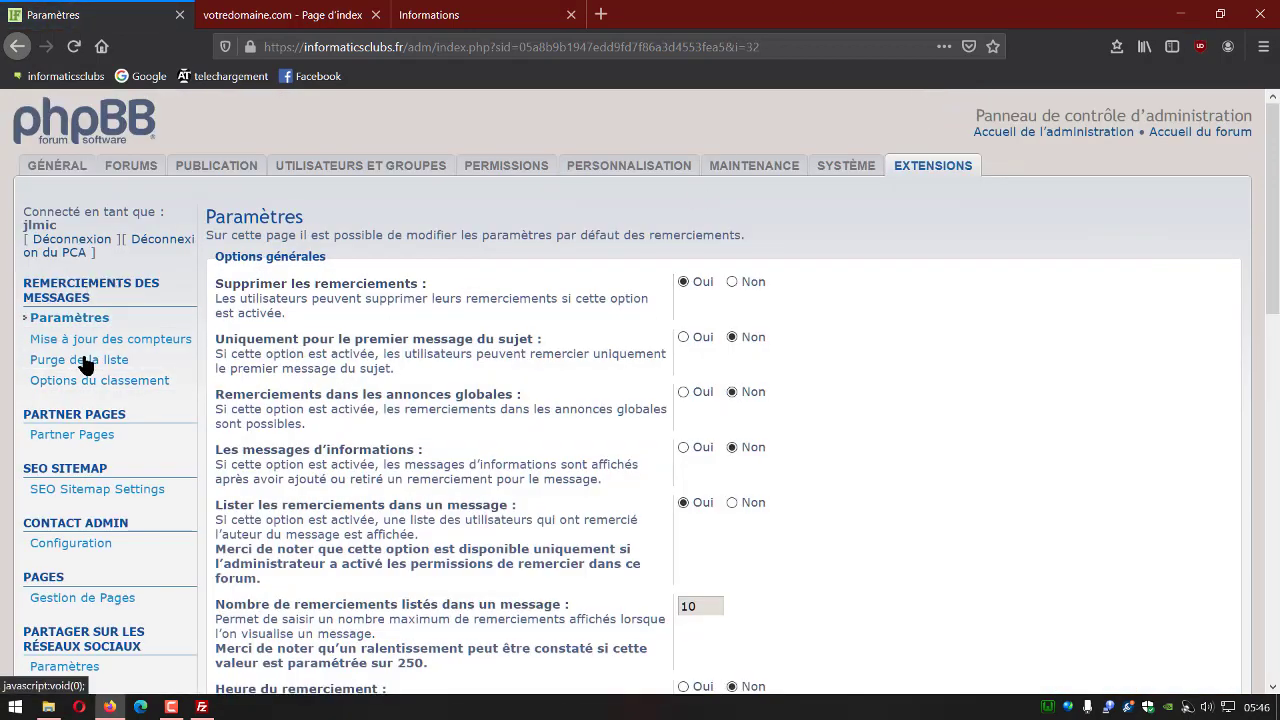
{"action": "scroll", "coordinate": [47, 531], "scroll_direction": "down", "scroll_amount": 1}
{"action": "scroll", "coordinate": [47, 531], "scroll_direction": "down", "scroll_amount": 5}
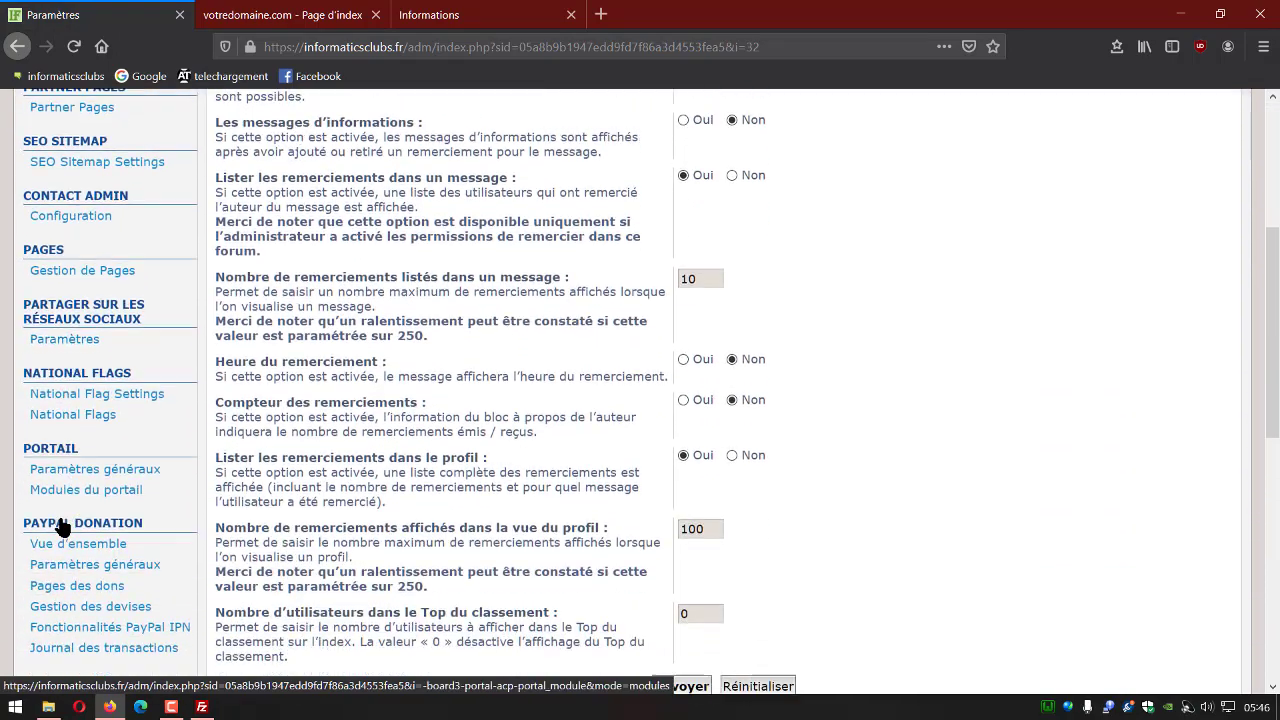
{"action": "scroll", "coordinate": [65, 522], "scroll_direction": "down", "scroll_amount": 4}
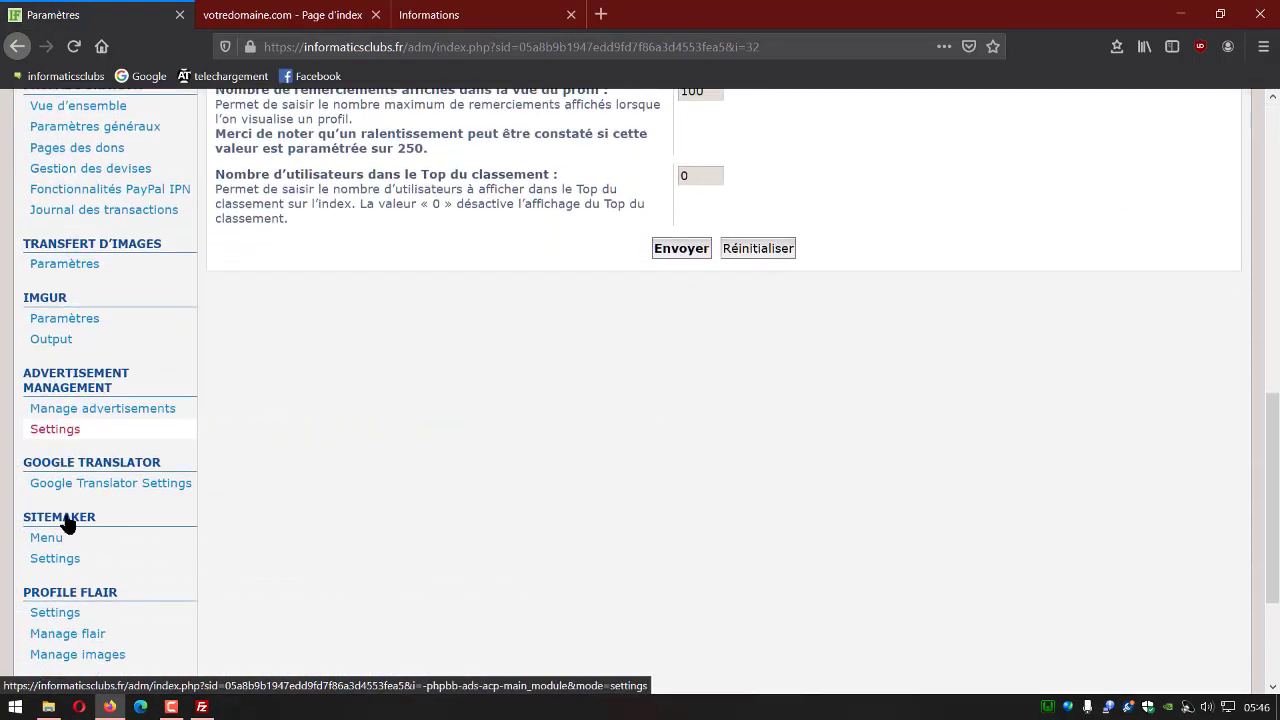
{"action": "scroll", "coordinate": [66, 522], "scroll_direction": "down", "scroll_amount": 1}
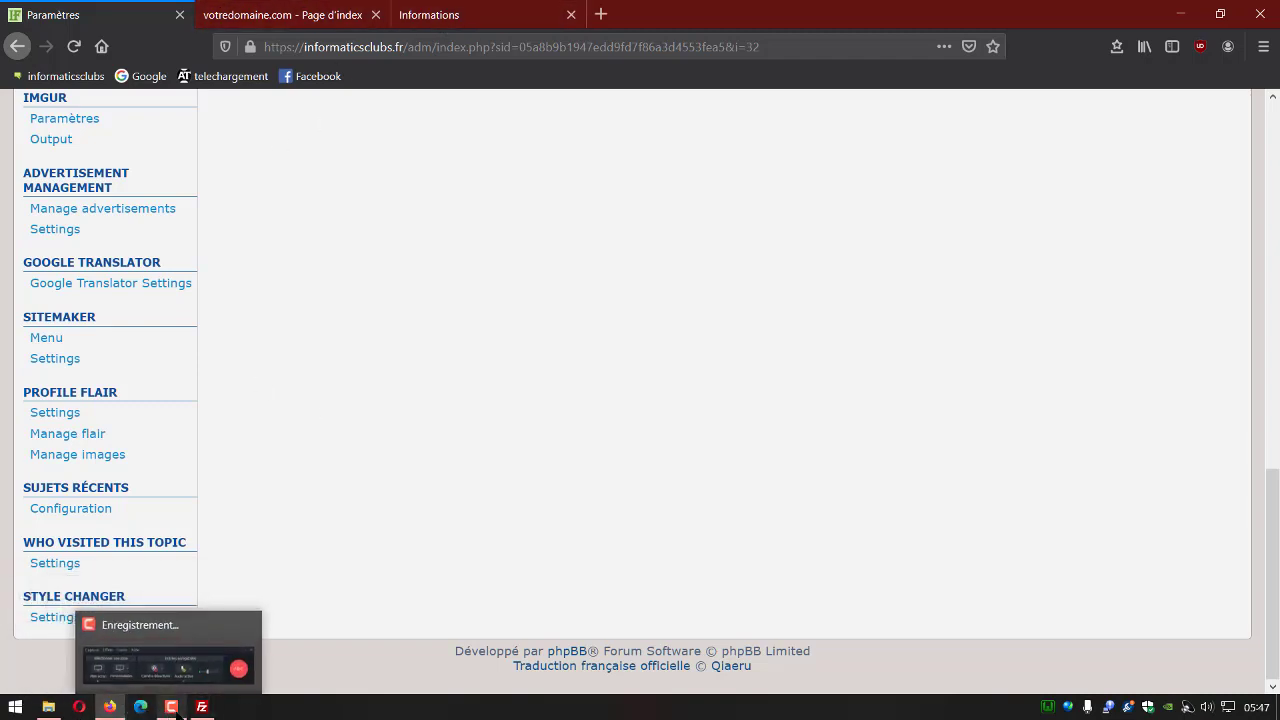
Switch to FileZilla and open the ext folder on both the local forum and the remote server
{"action": "mouse_move", "coordinate": [213, 711]}
{"action": "left_click", "coordinate": [221, 633]}
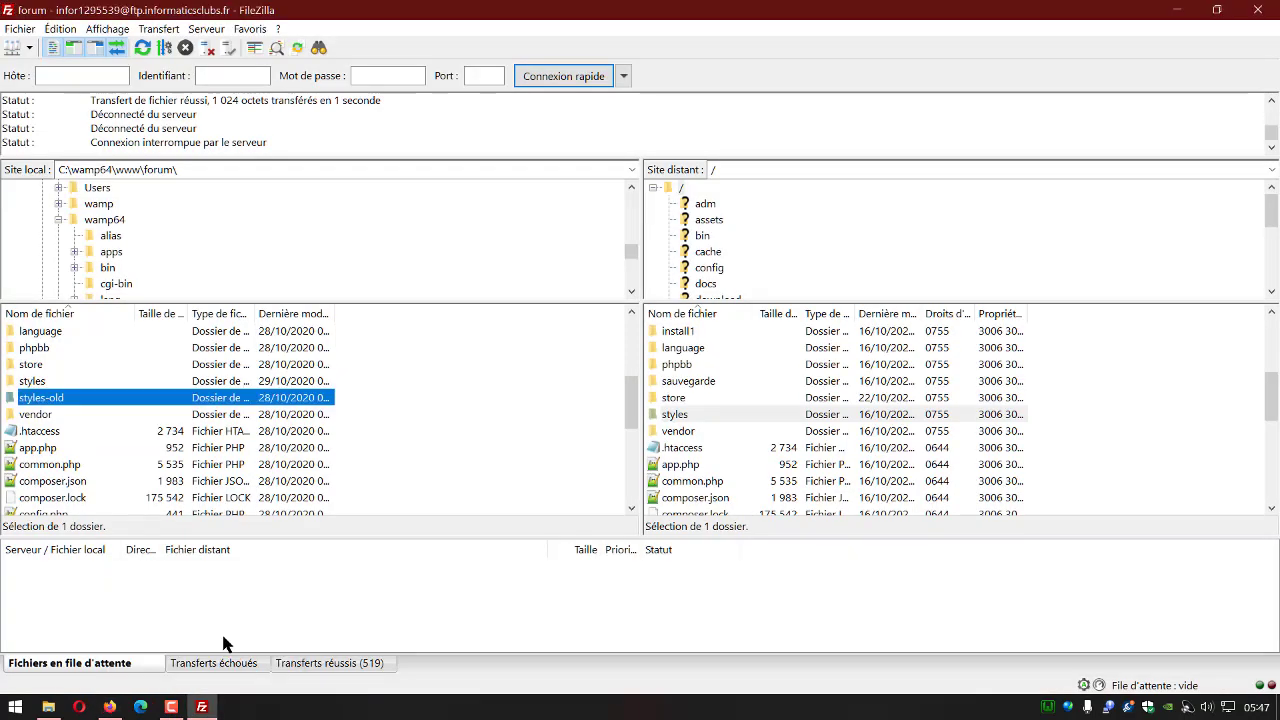
{"action": "scroll", "coordinate": [294, 443], "scroll_direction": "up", "scroll_amount": 3}
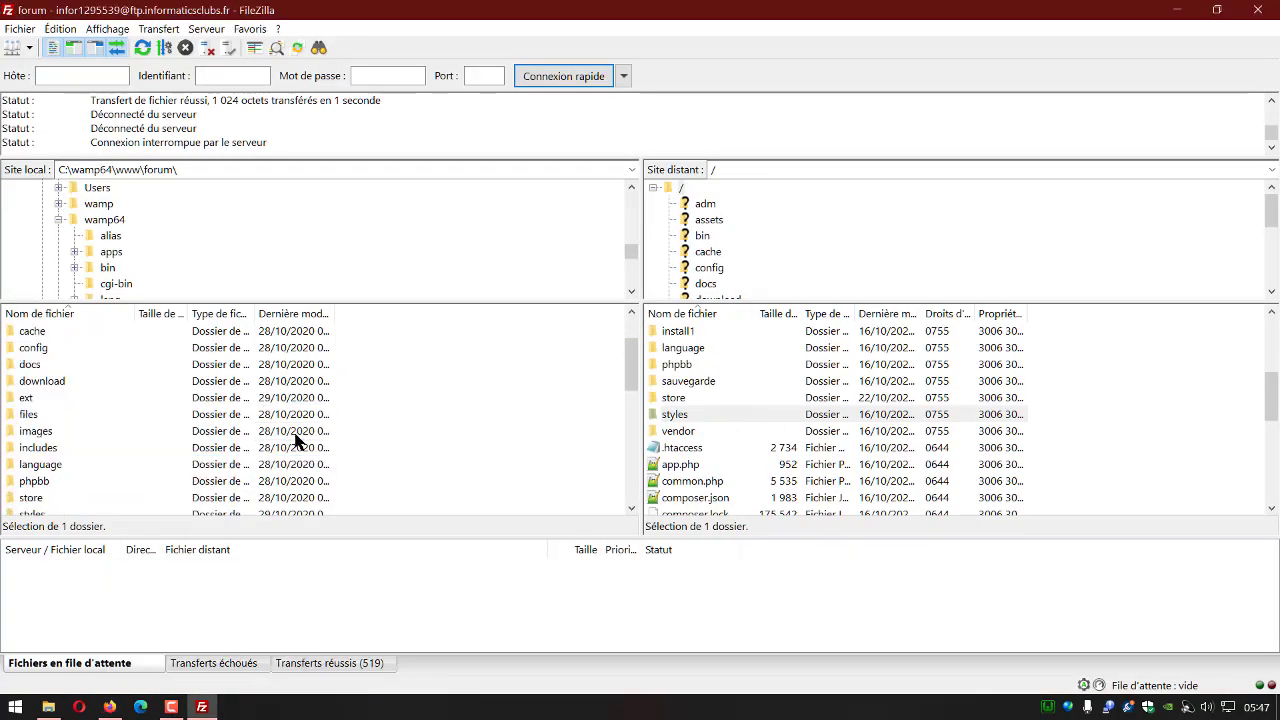
{"action": "double_click", "coordinate": [38, 398]}
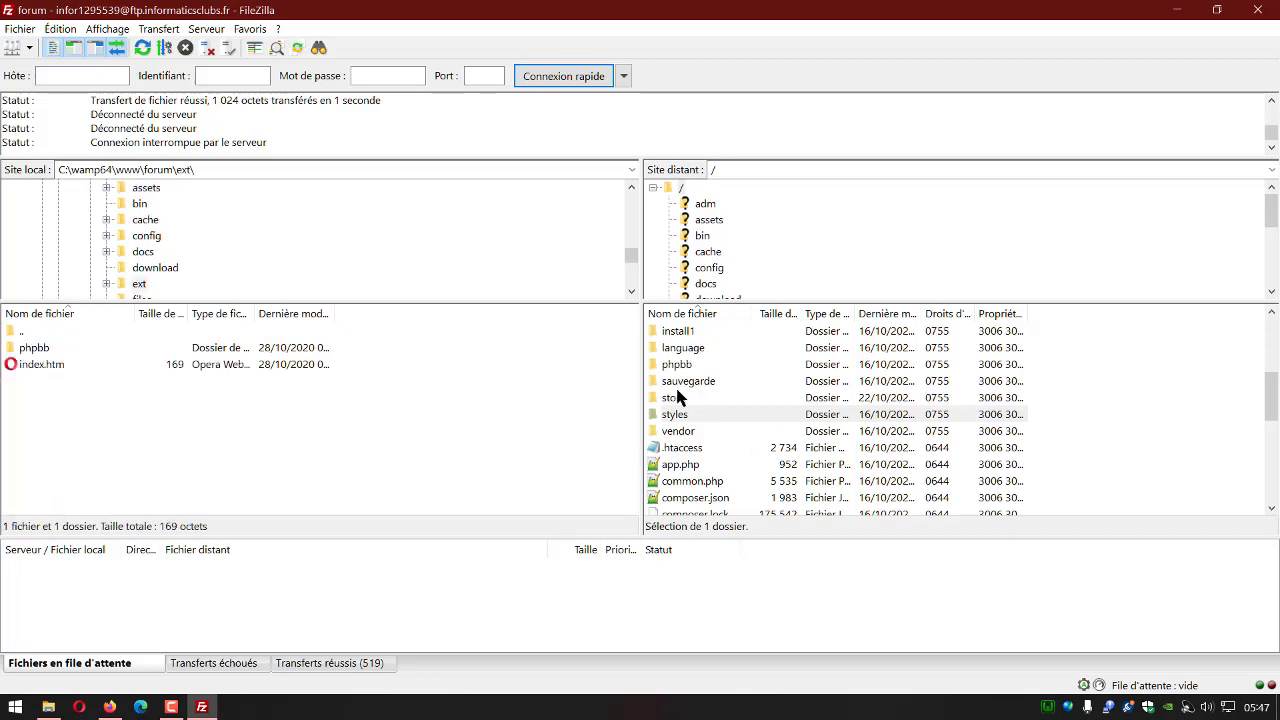
{"action": "scroll", "coordinate": [760, 440], "scroll_direction": "up", "scroll_amount": 3}
{"action": "scroll", "coordinate": [760, 440], "scroll_direction": "up", "scroll_amount": 2}
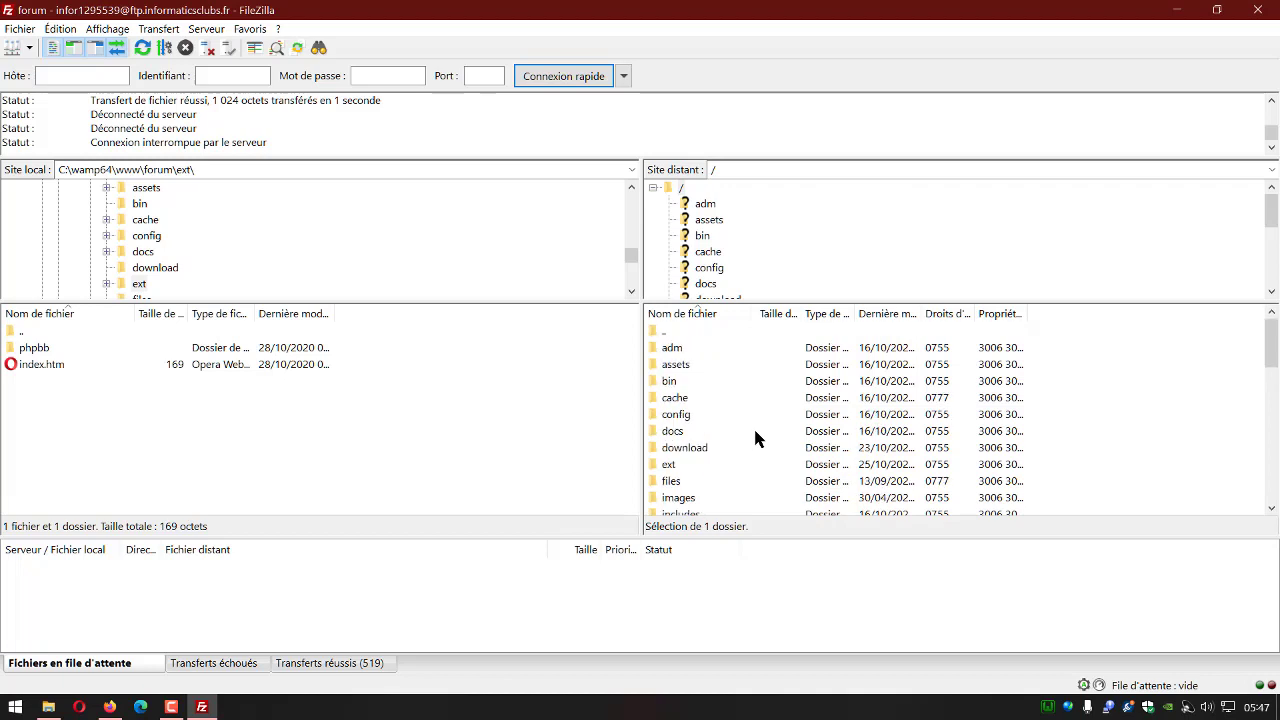
{"action": "scroll", "coordinate": [755, 437], "scroll_direction": "down", "scroll_amount": 2}
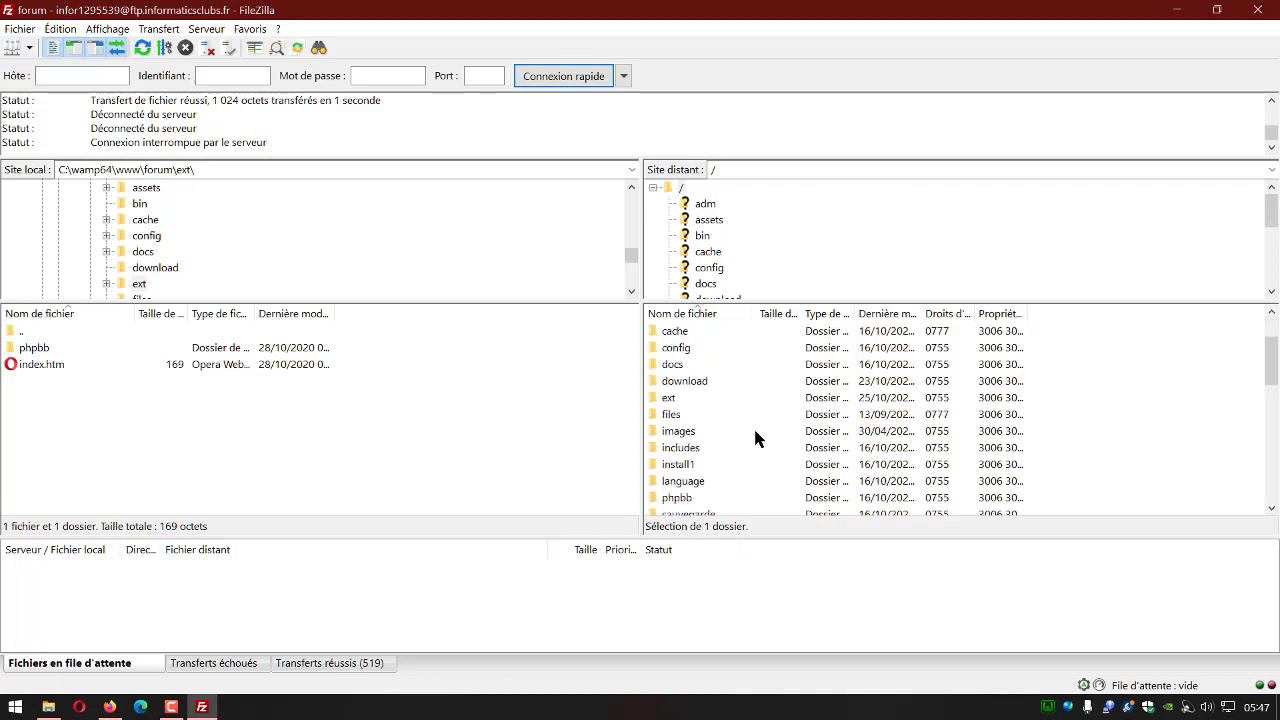
{"action": "double_click", "coordinate": [672, 399]}
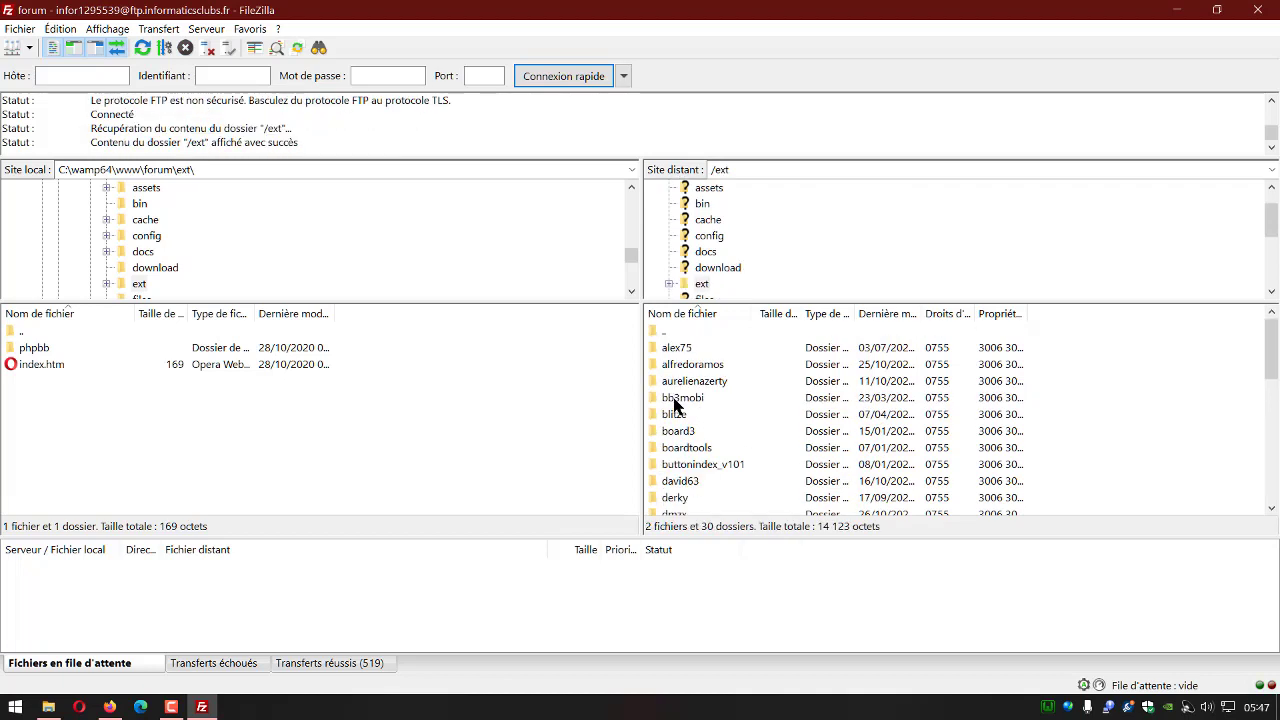
Look through the remote ext folder and open its bb3mobi subfolder
{"action": "scroll", "coordinate": [924, 427], "scroll_direction": "down", "scroll_amount": 2}
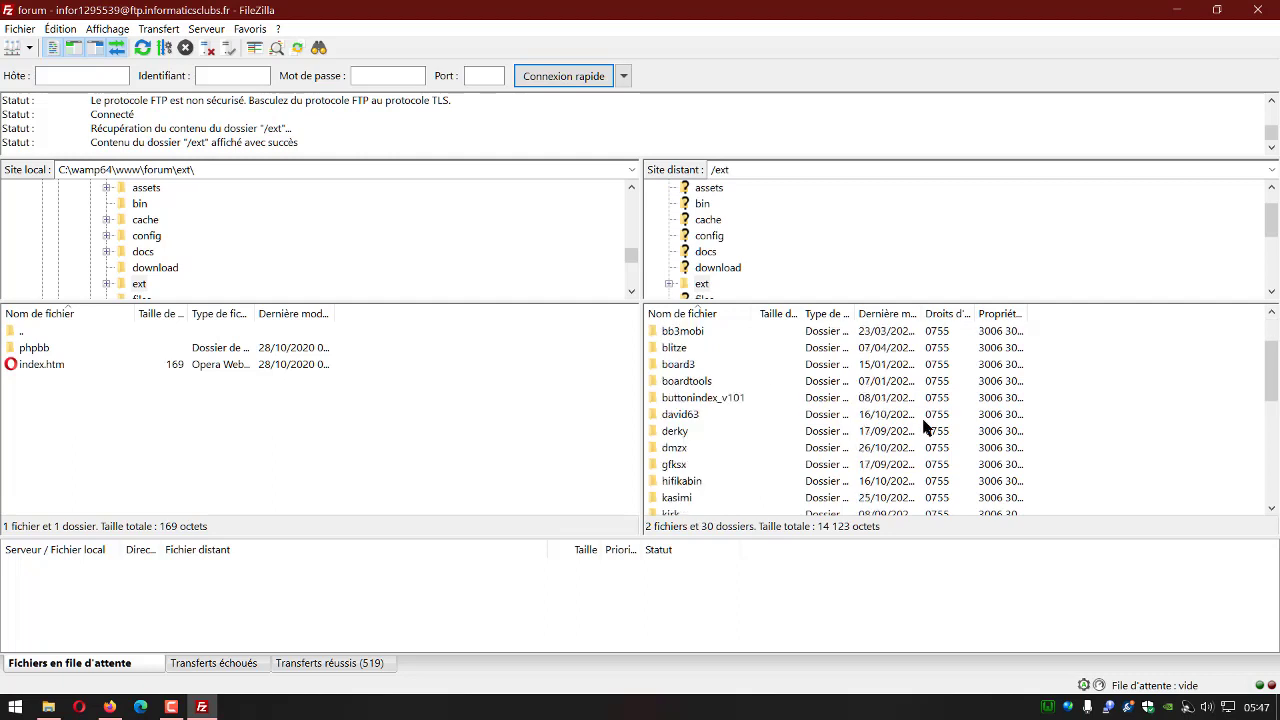
{"action": "scroll", "coordinate": [766, 457], "scroll_direction": "up", "scroll_amount": 2}
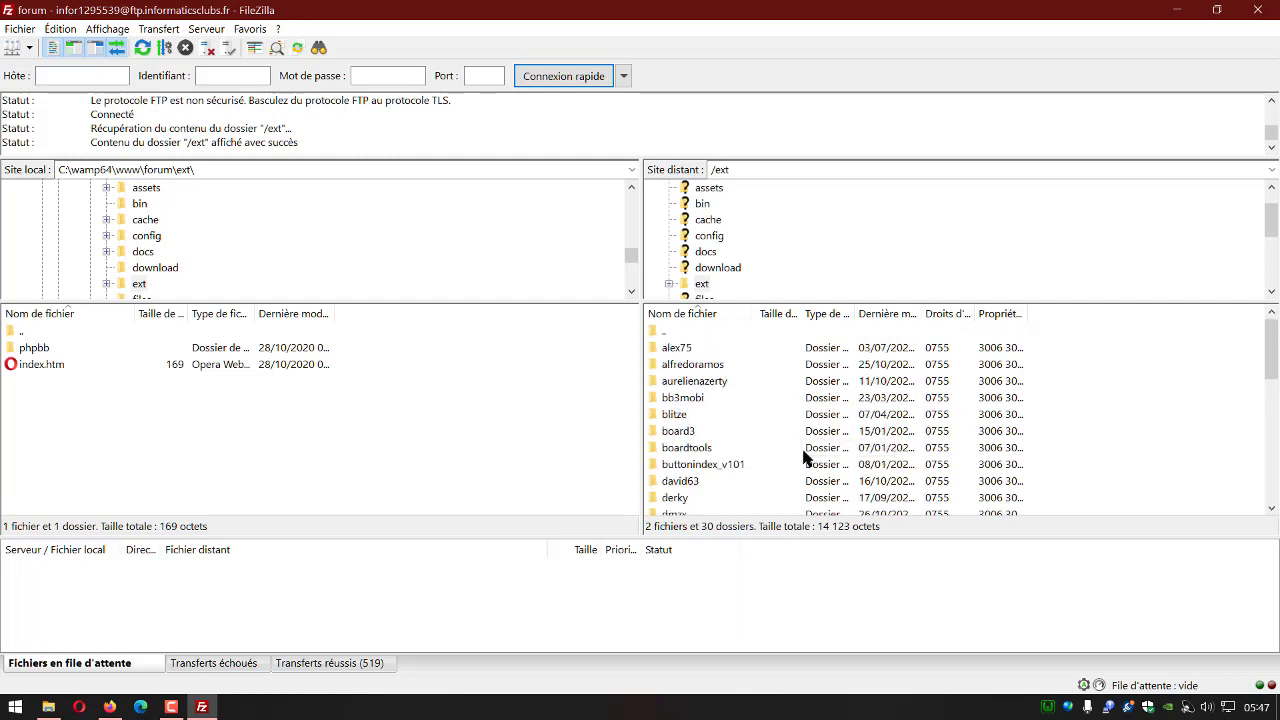
{"action": "double_click", "coordinate": [668, 400]}
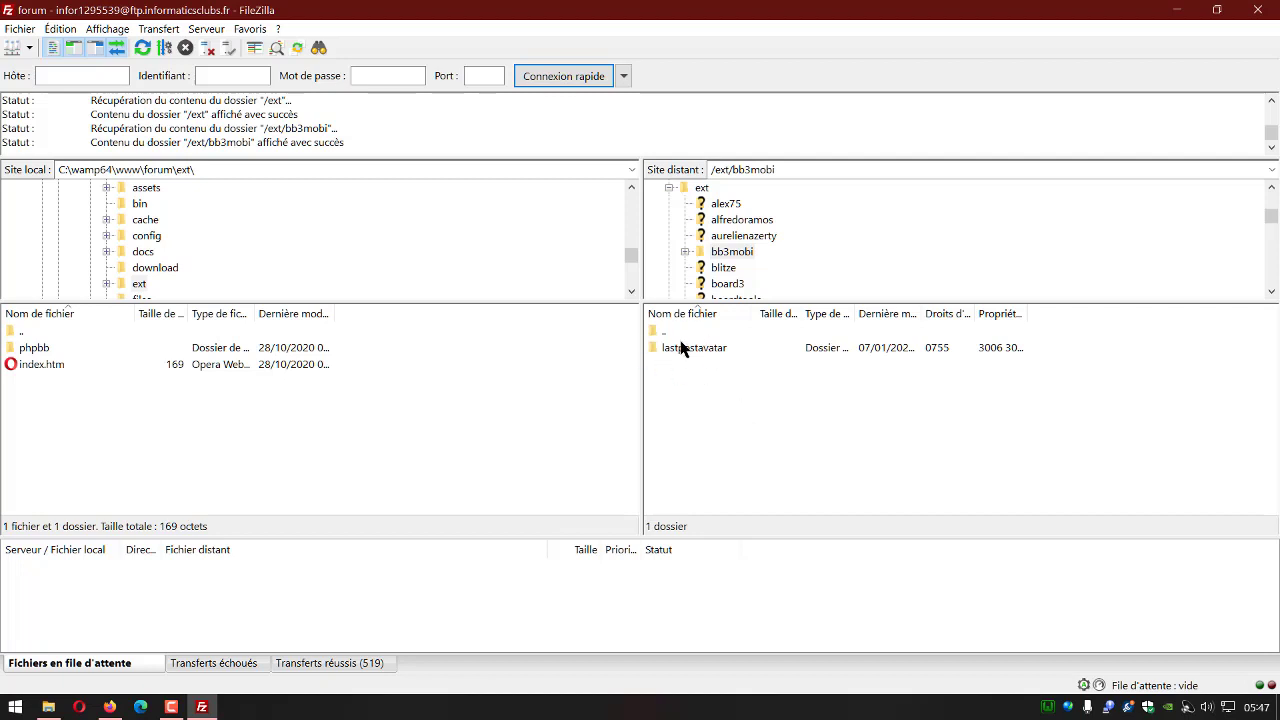
Return to the remote ext folder and download its bb3mobi folder into the local forum's ext folder
{"action": "key", "text": "BackSpace"}
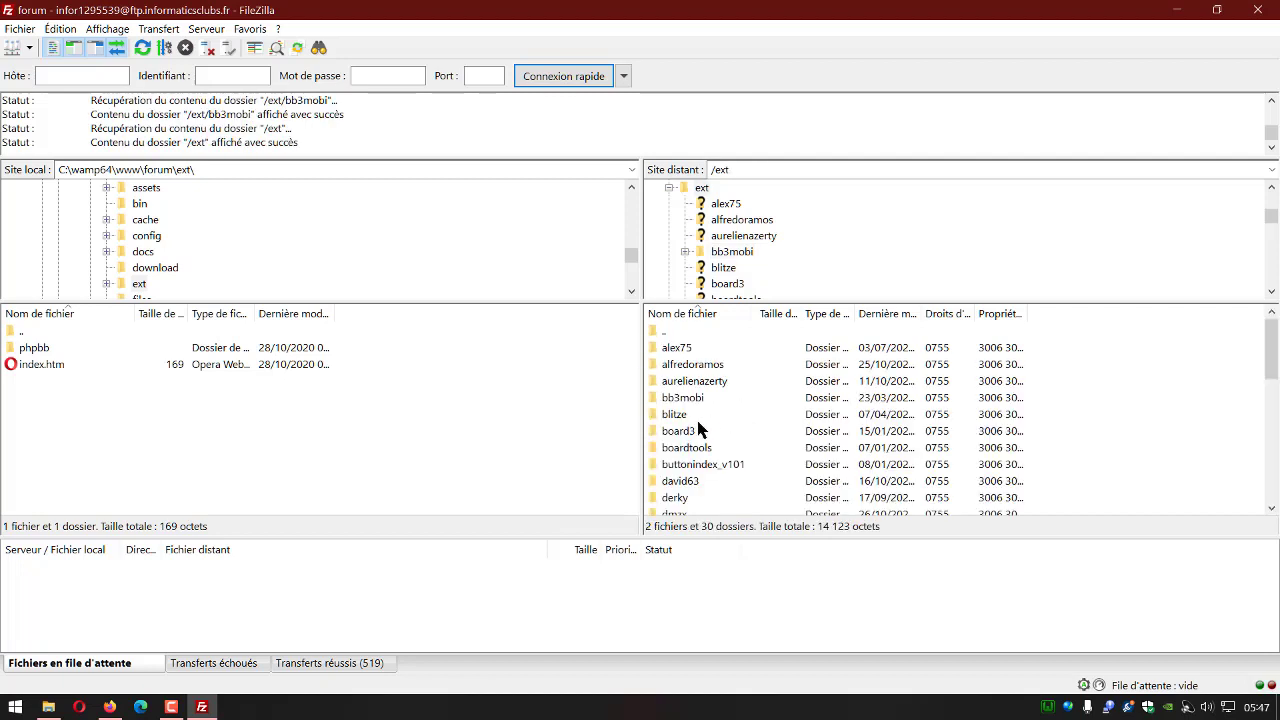
{"action": "scroll", "coordinate": [700, 428], "scroll_direction": "down", "scroll_amount": 1}
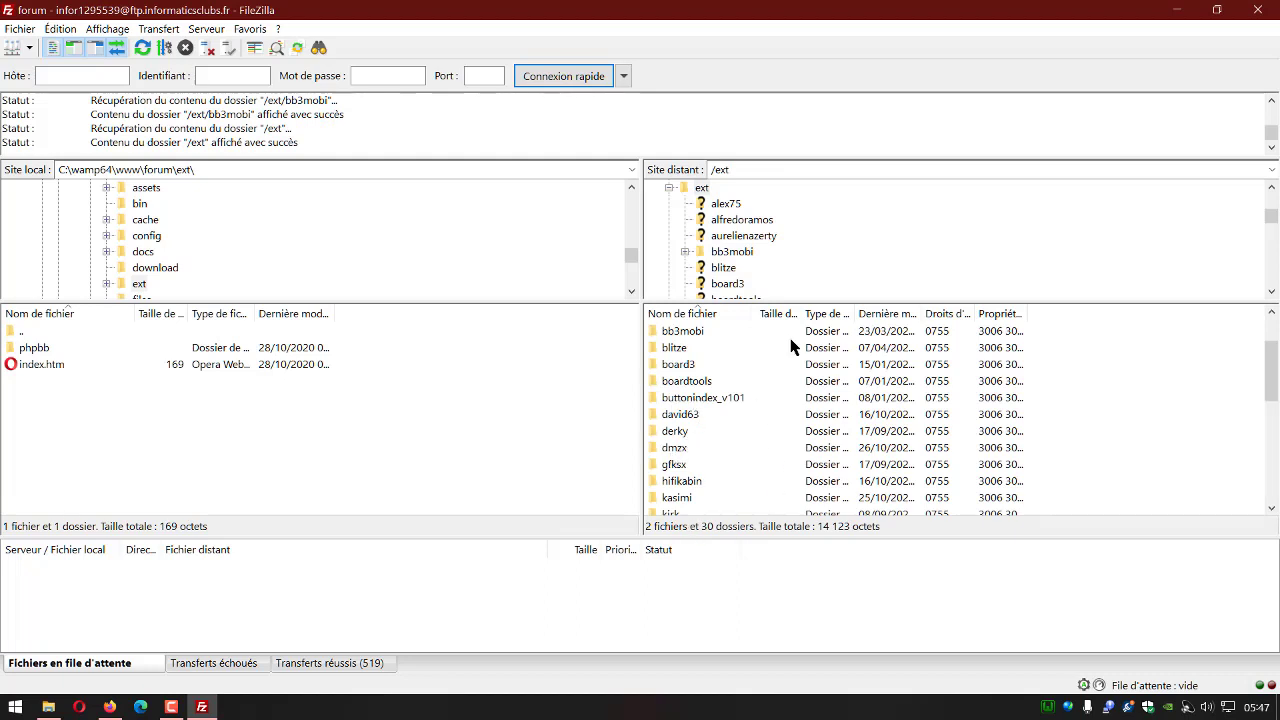
{"action": "scroll", "coordinate": [690, 400], "scroll_direction": "up", "scroll_amount": 1}
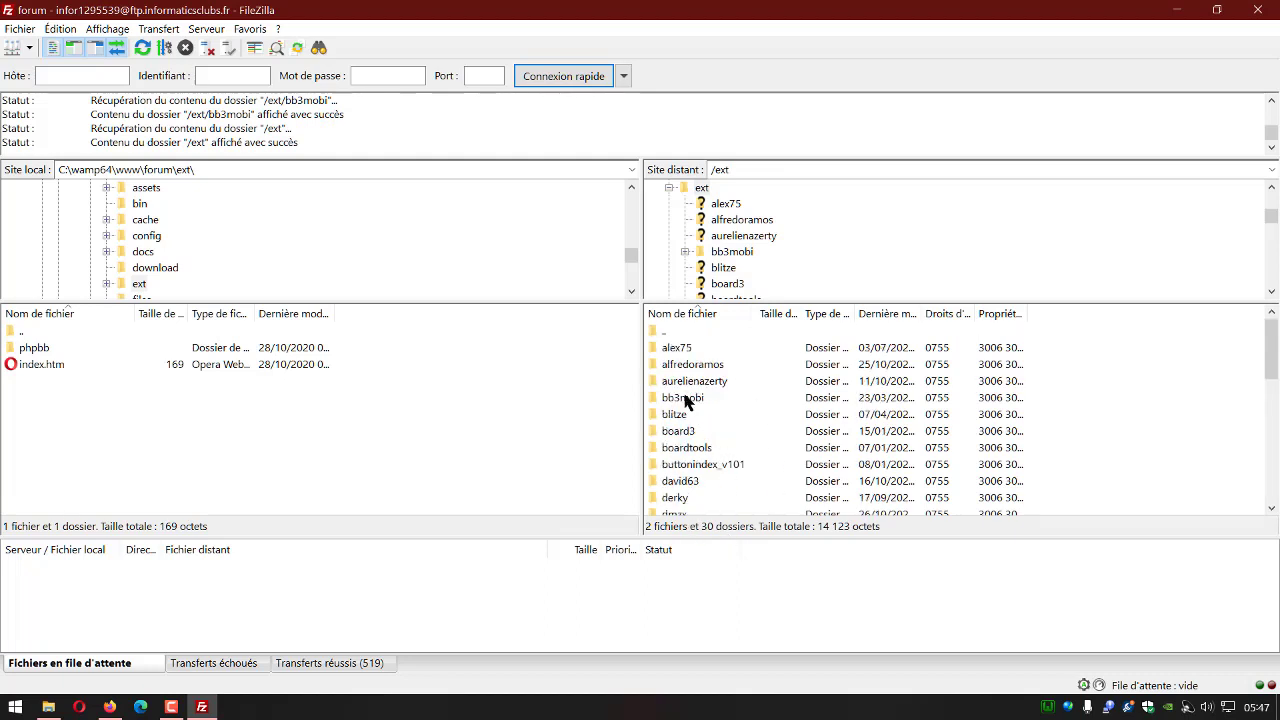
{"action": "left_click_drag", "start_coordinate": [670, 405], "coordinate": [180, 428]}
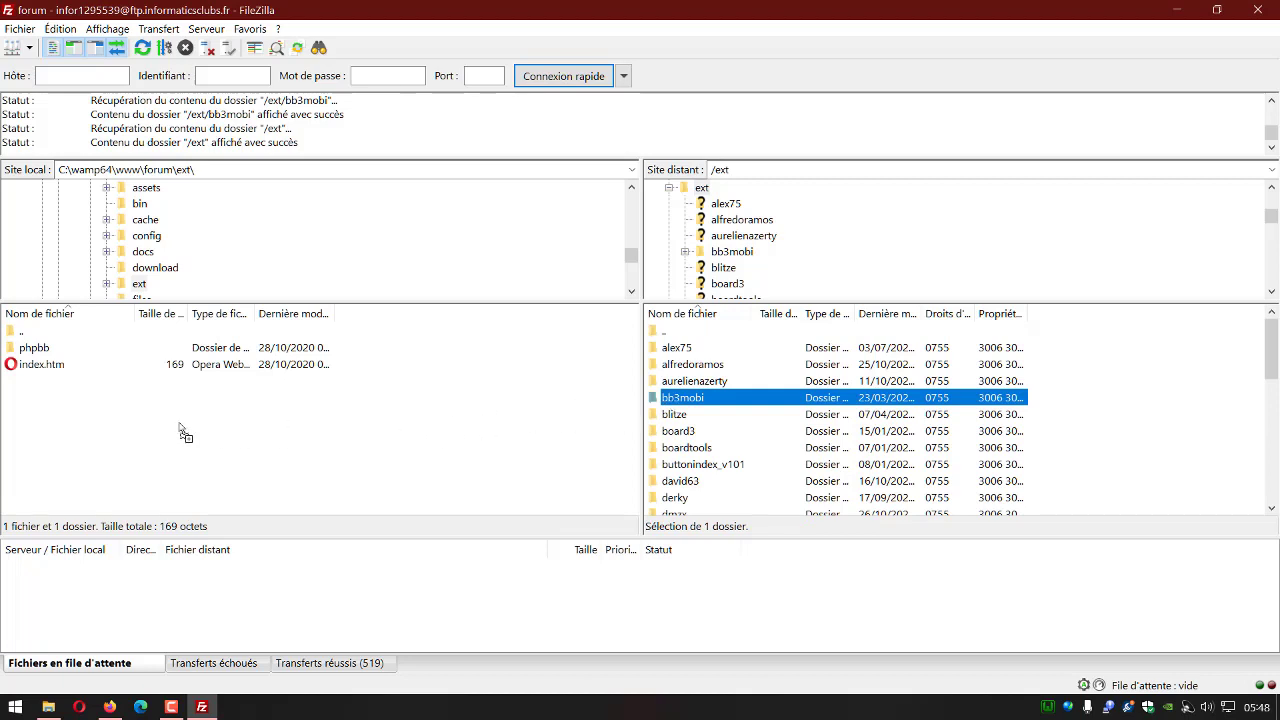
{"action": "left_click_drag", "start_coordinate": [183, 432], "coordinate": [183, 432]}
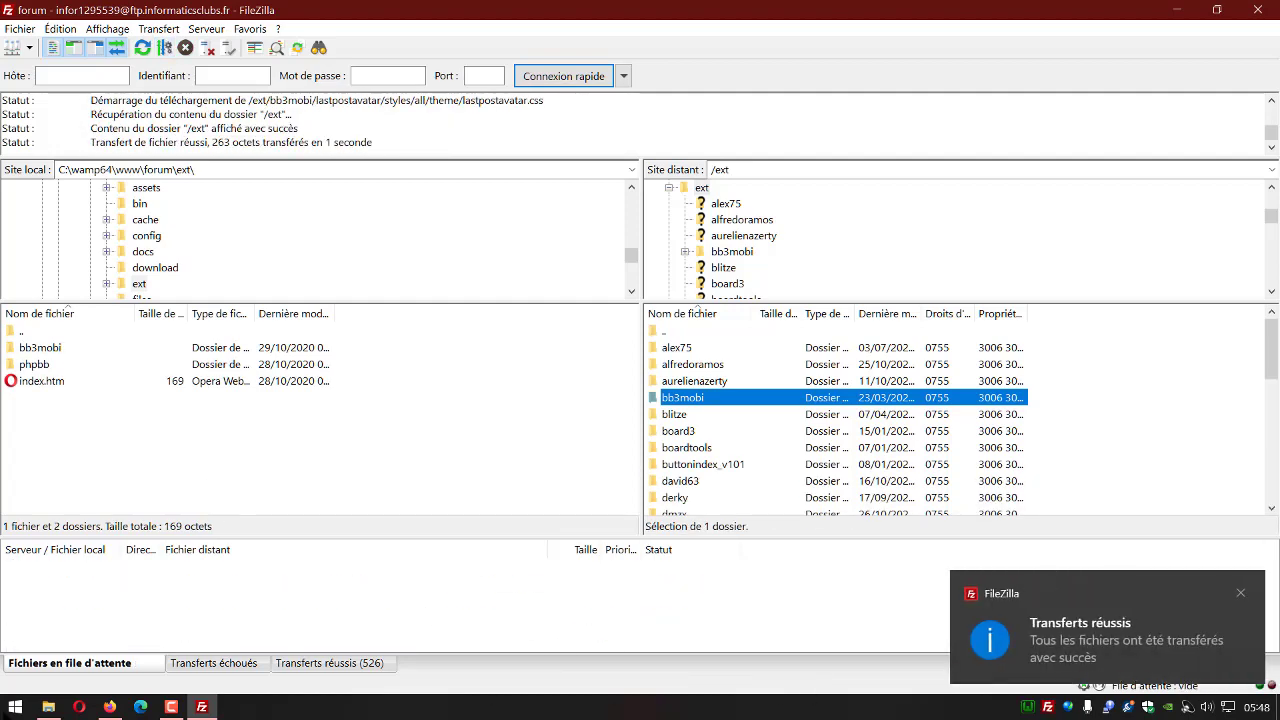
Switch to Firefox and enable the Last Post Avatar extension in the local forum's extension manager
{"action": "mouse_move", "coordinate": [111, 706]}
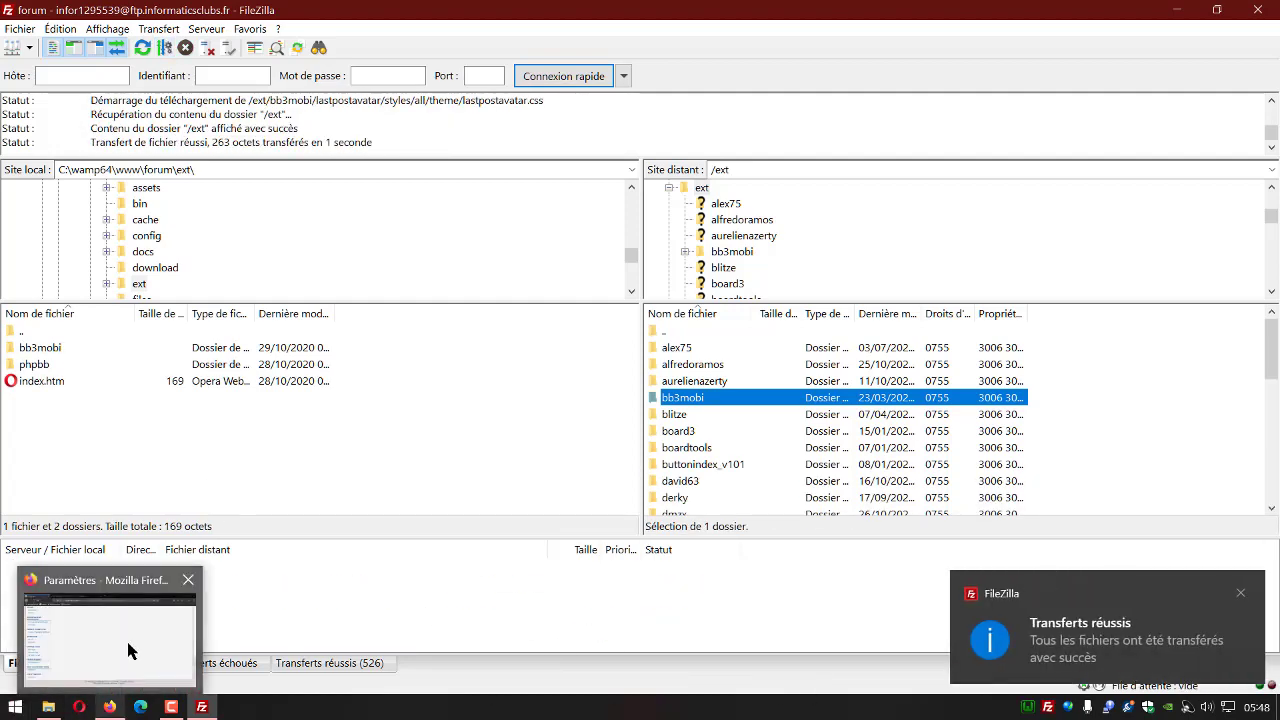
{"action": "left_click", "coordinate": [126, 638]}
{"action": "scroll", "coordinate": [487, 305], "scroll_direction": "up", "scroll_amount": 5}
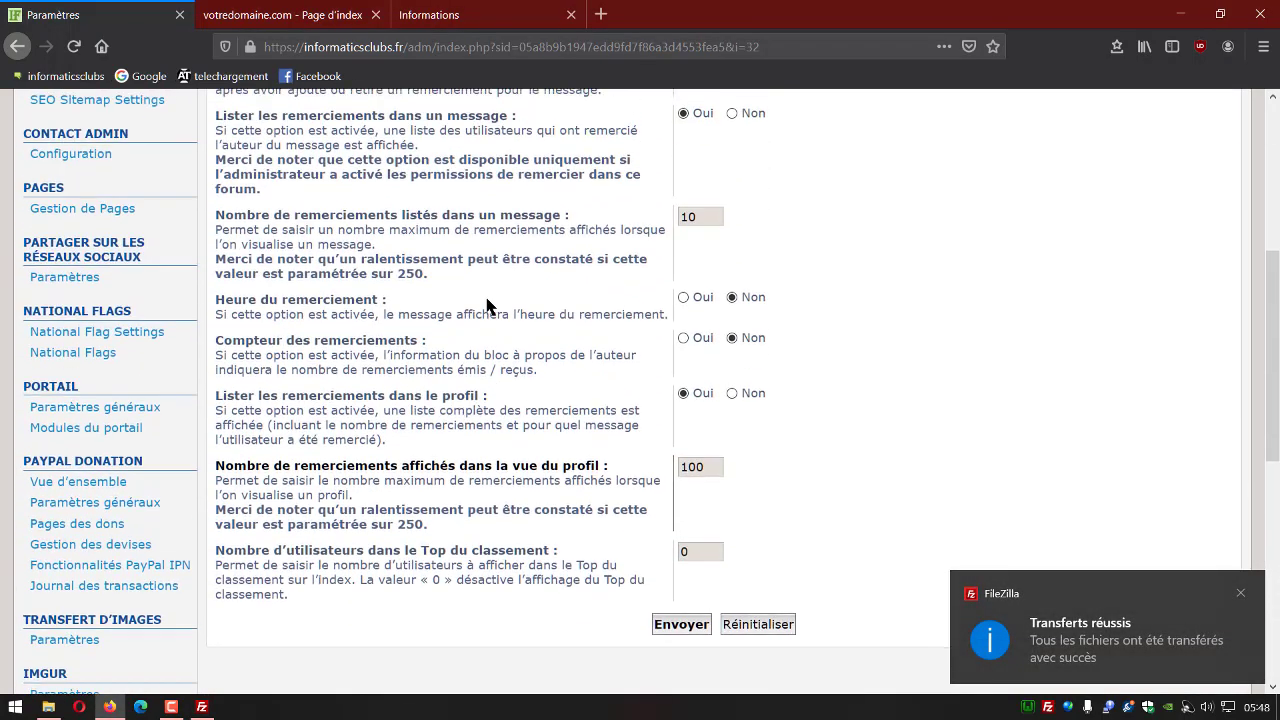
{"action": "left_click", "coordinate": [437, 33]}
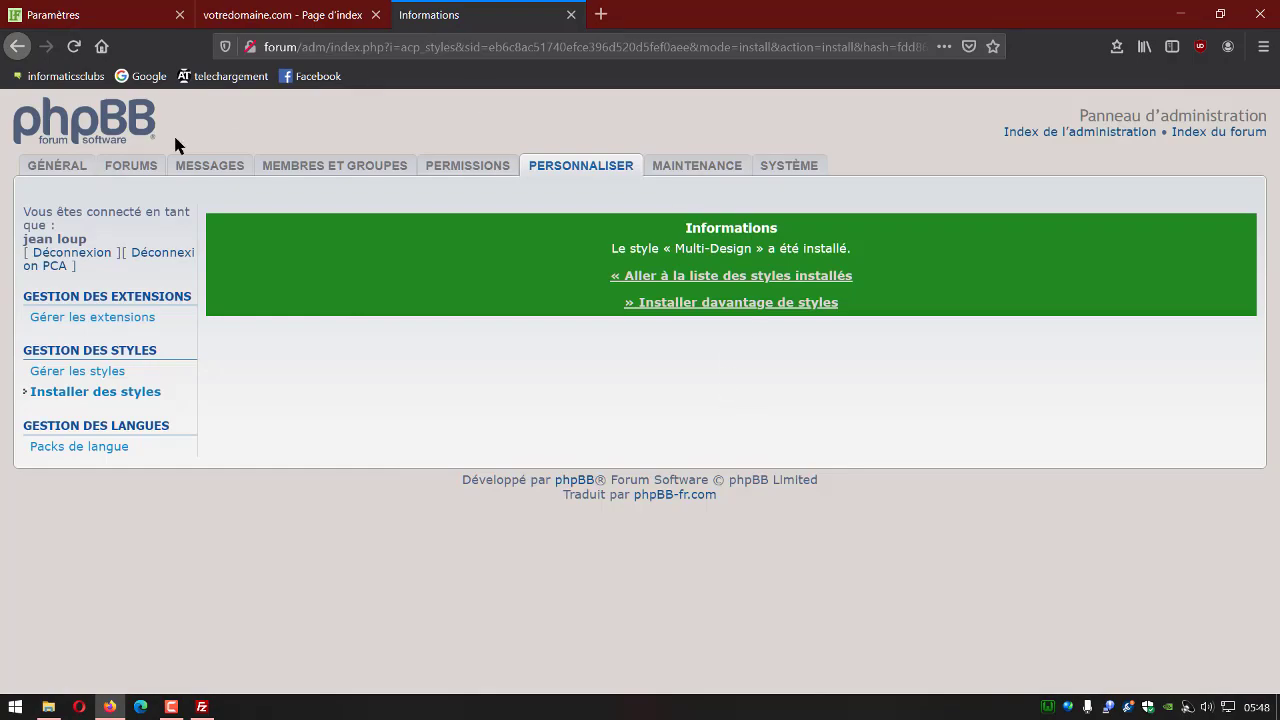
{"action": "left_click", "coordinate": [63, 319]}
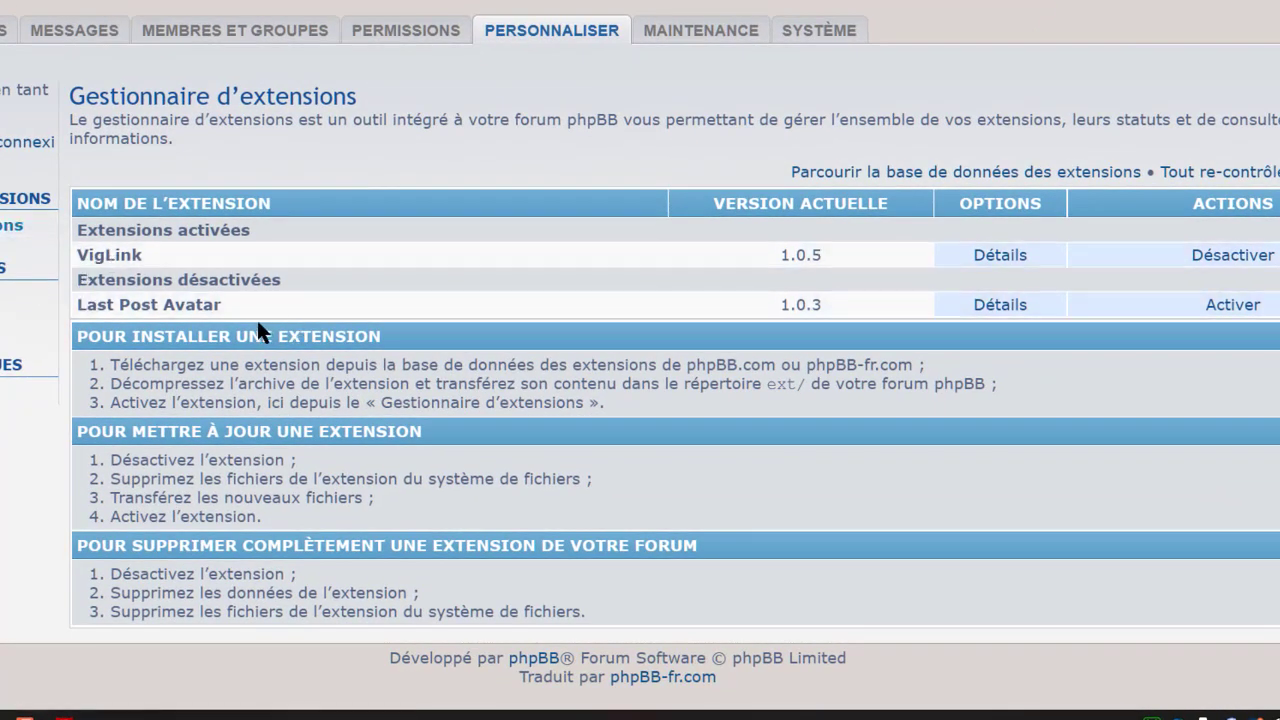
{"action": "left_click", "coordinate": [1233, 305]}
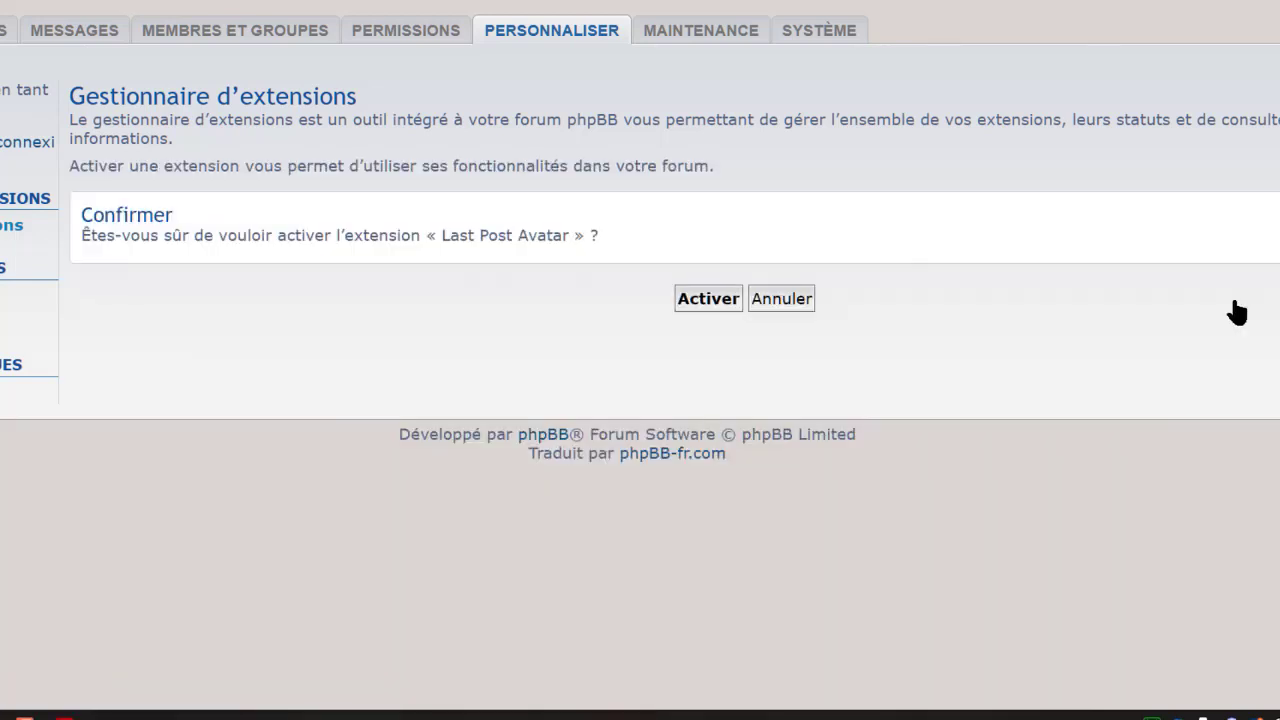
{"action": "left_click", "coordinate": [686, 299]}
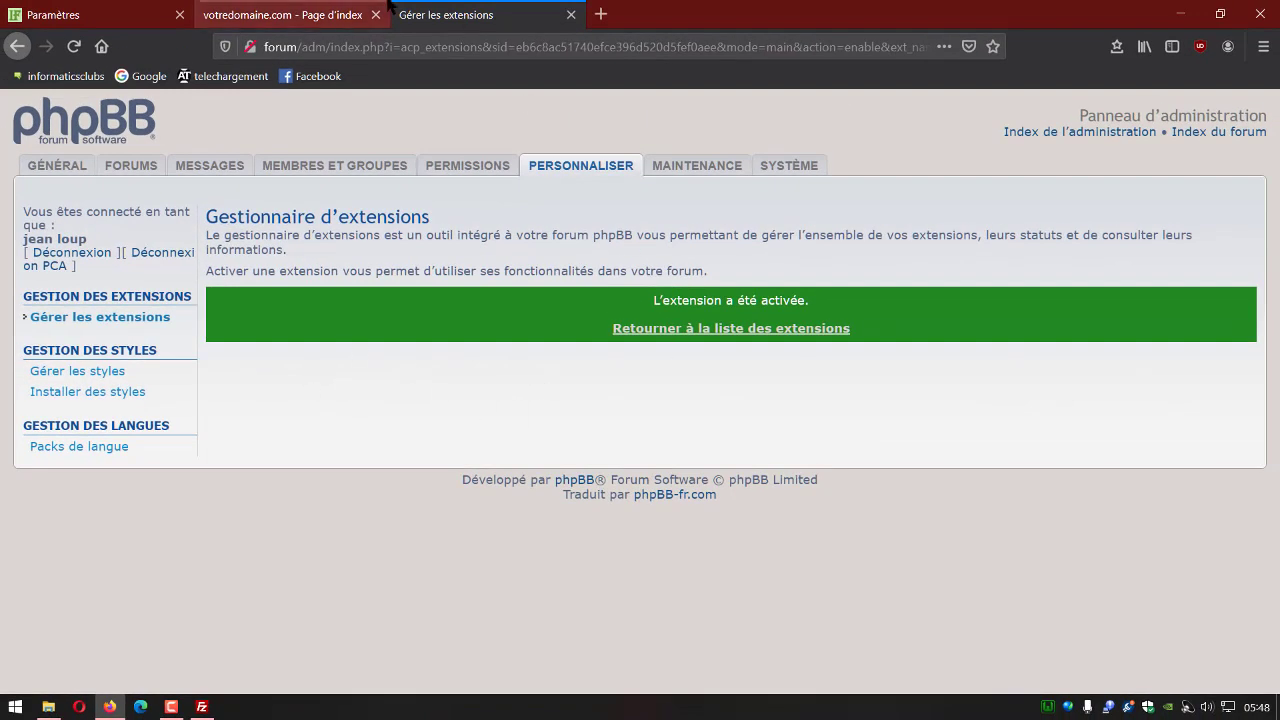
Open the local forum's index page and check the last-message column for the poster's avatar
{"action": "left_click", "coordinate": [296, 16]}
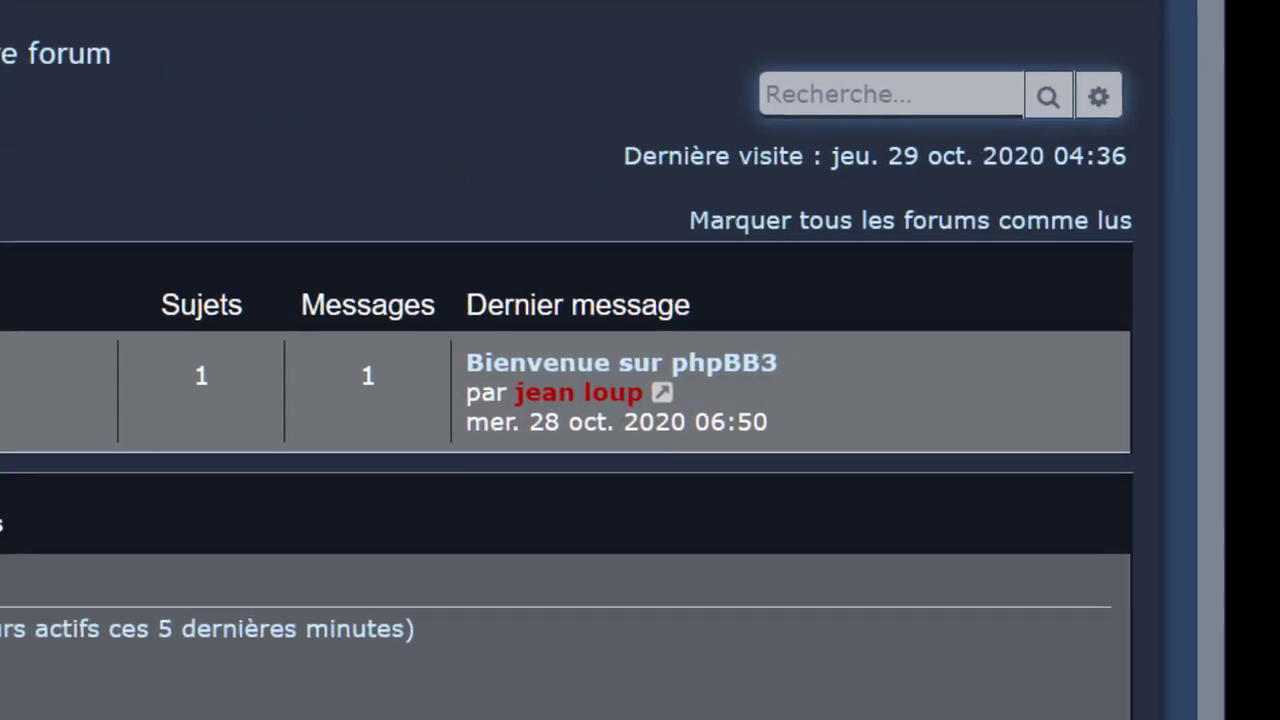
{"action": "scroll", "coordinate": [566, 400], "scroll_direction": "up", "scroll_amount": 2}
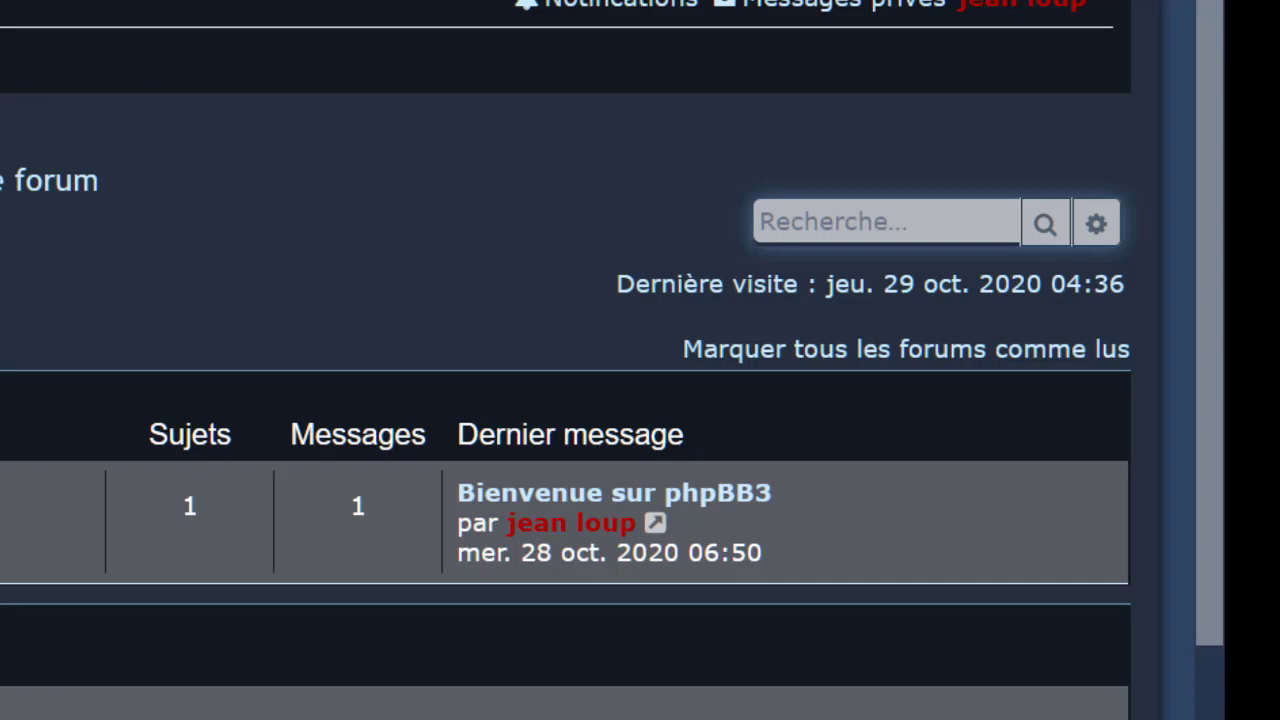
{"action": "scroll", "coordinate": [566, 400], "scroll_direction": "up", "scroll_amount": 2}
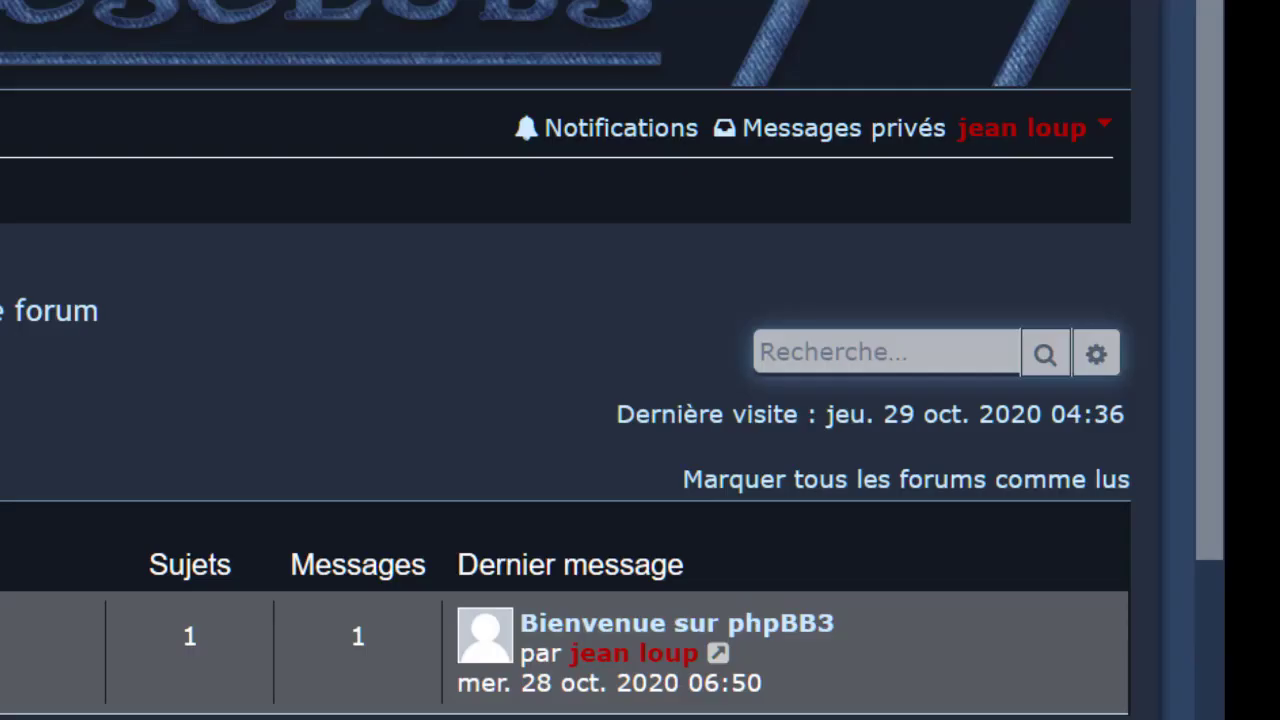